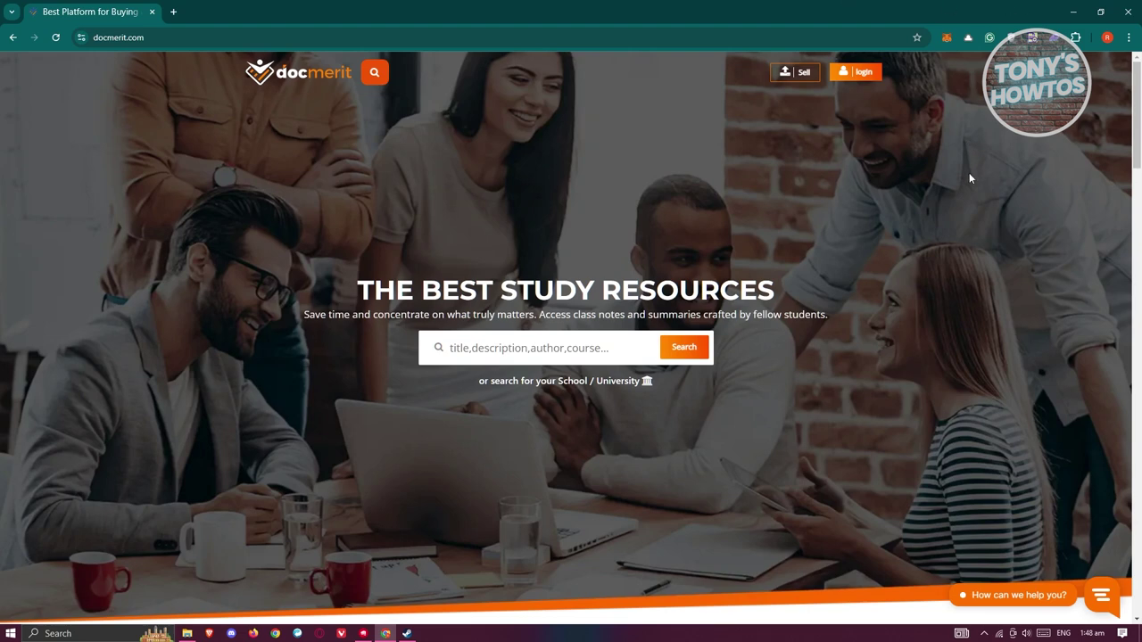
Browse the DocMerit homepage, then open Sell's login and switch to free sign-up
scroll(1060, 312, down, 2)
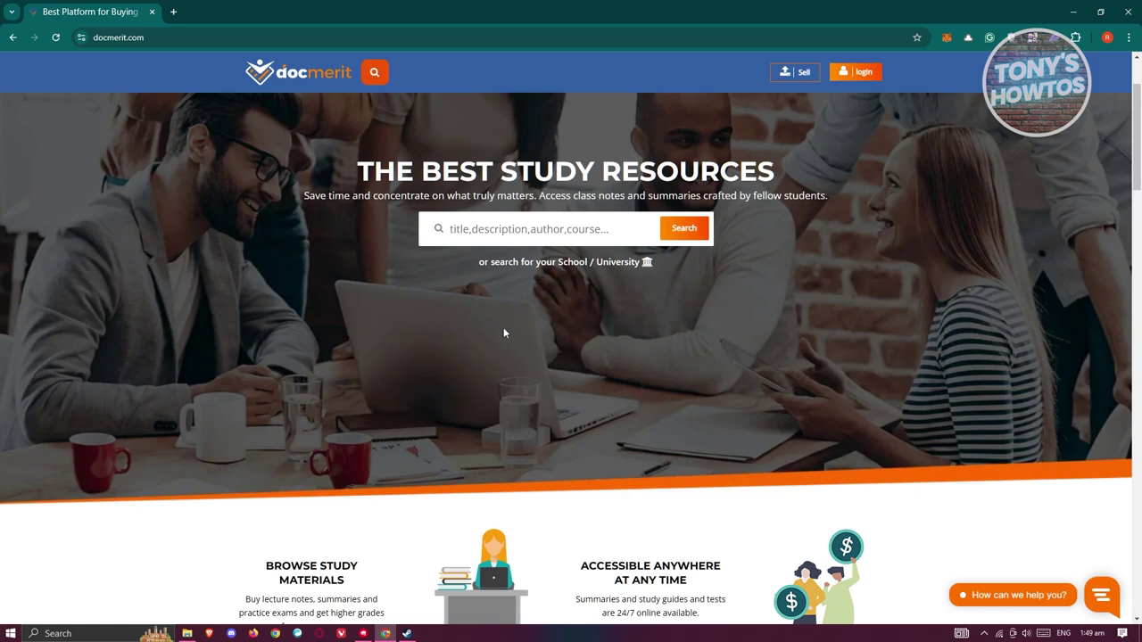
scroll(503, 333, down, 1)
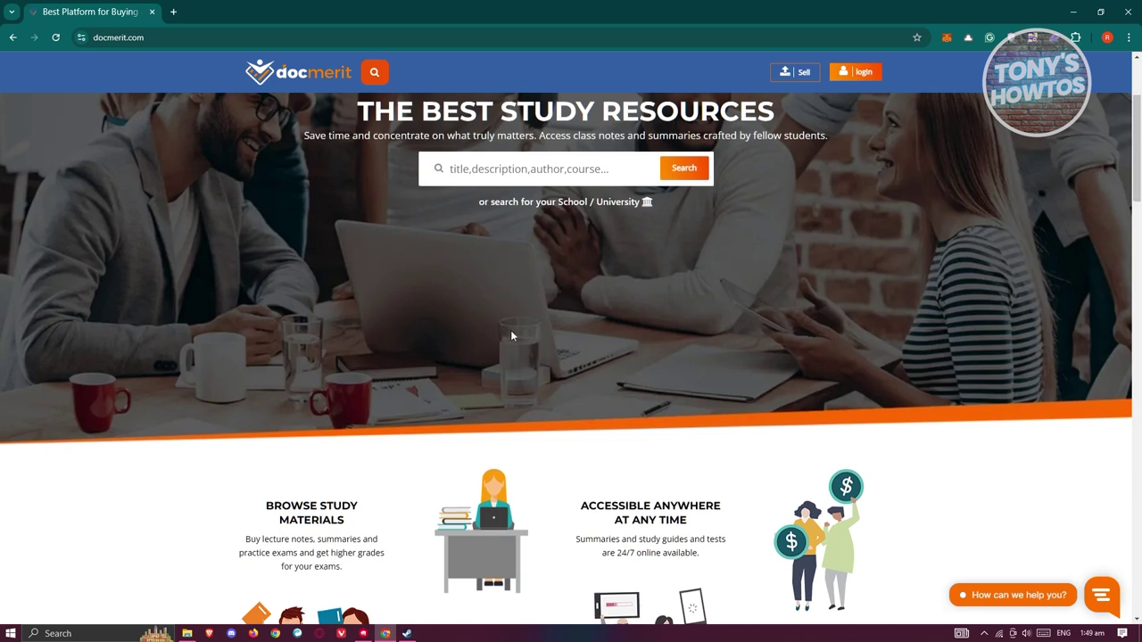
scroll(512, 336, down, 2)
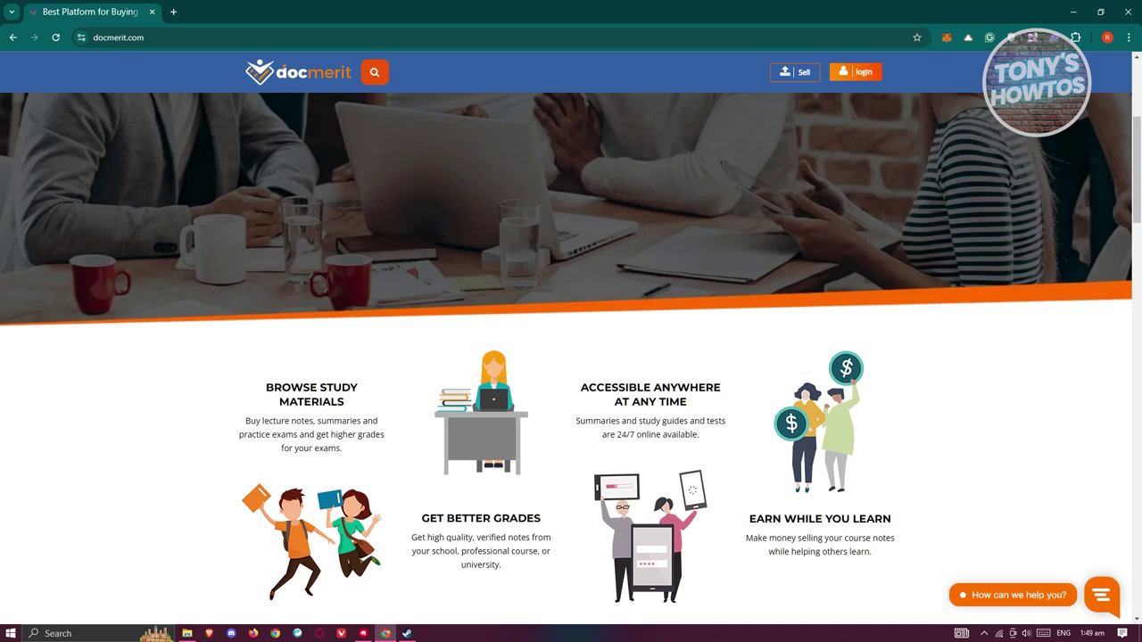
scroll(571, 331, down, 2)
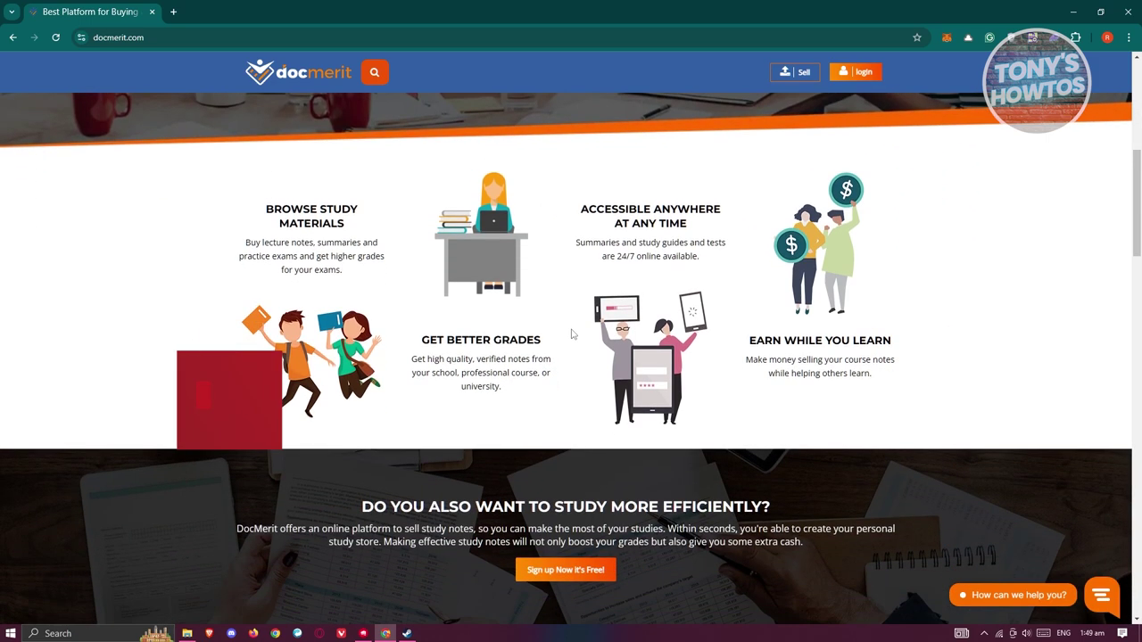
scroll(625, 378, down, 1)
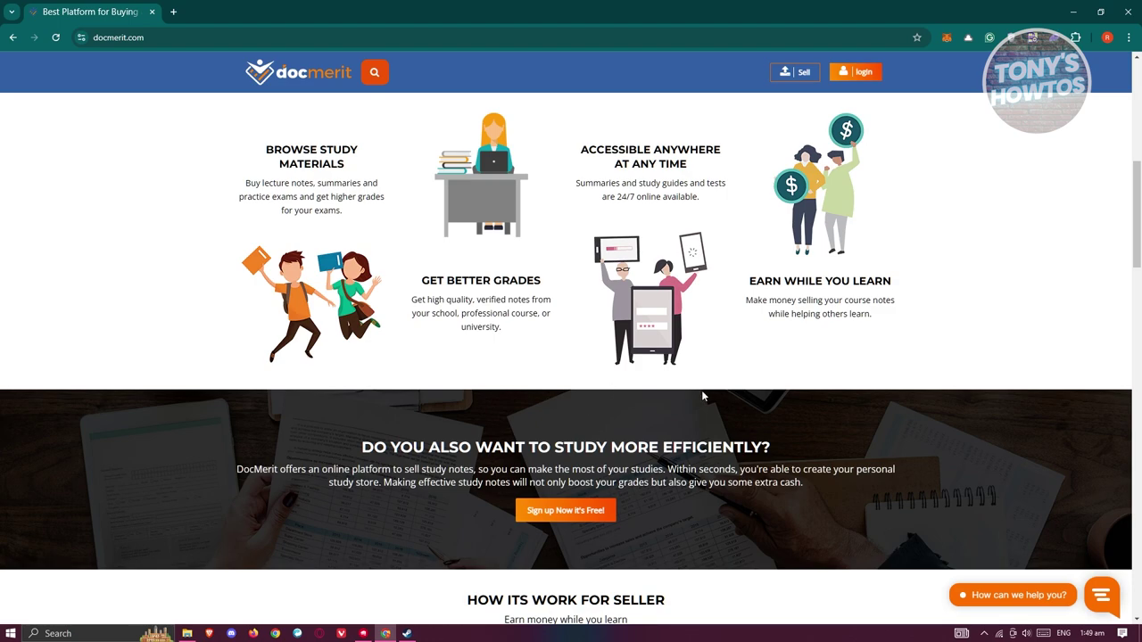
scroll(702, 396, up, 6)
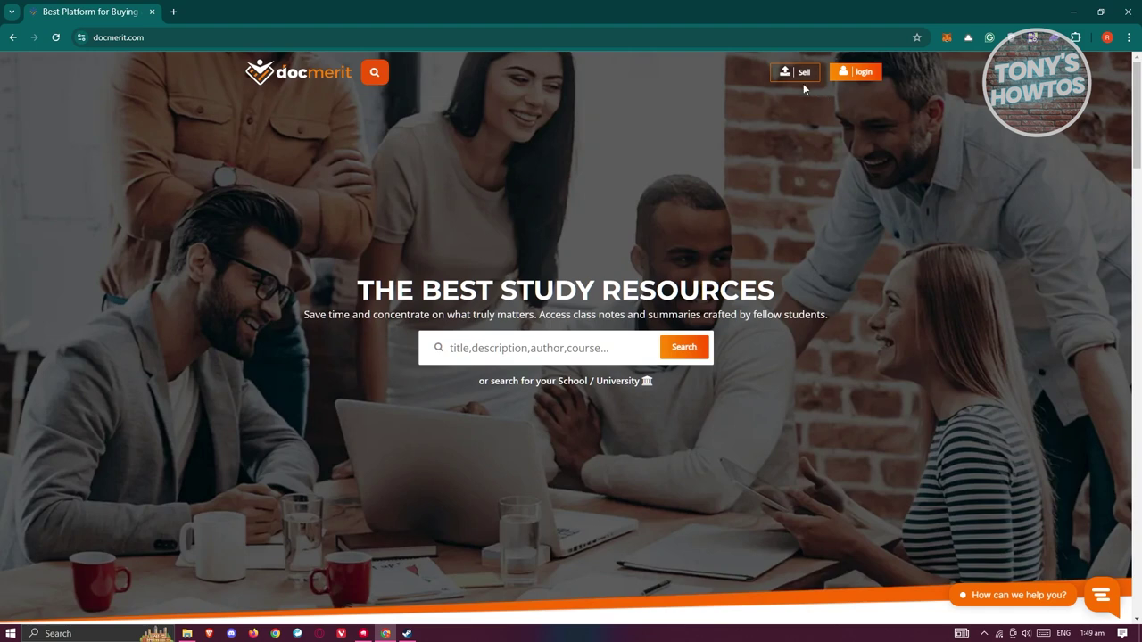
click(803, 72)
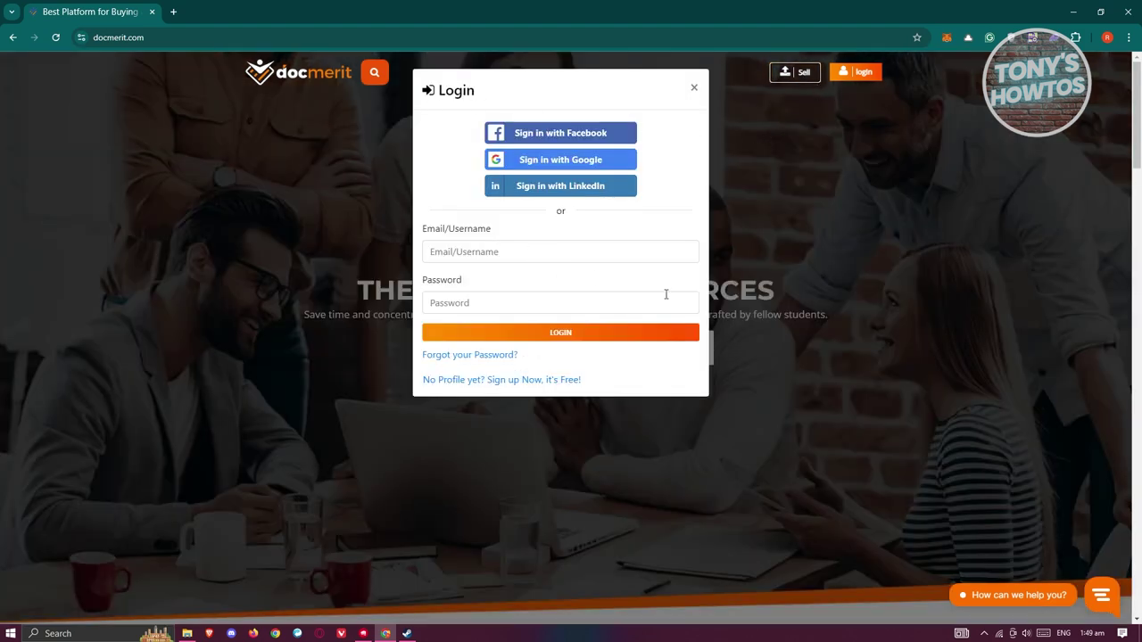
click(517, 382)
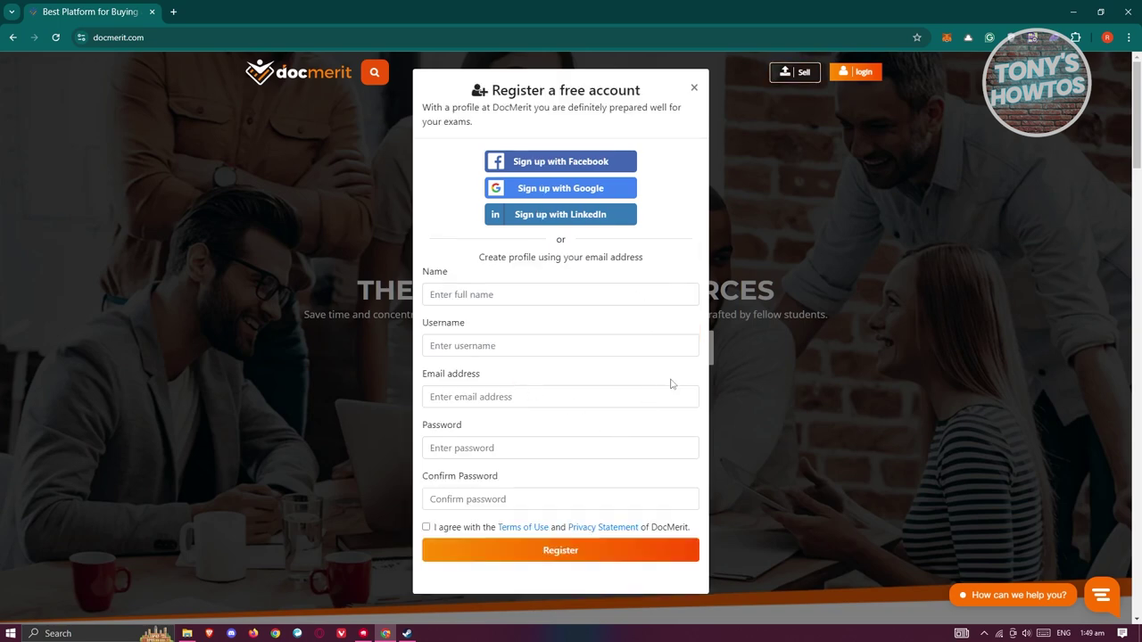
Choose to sign up for DocMerit with a Google account
scroll(627, 362, down, 2)
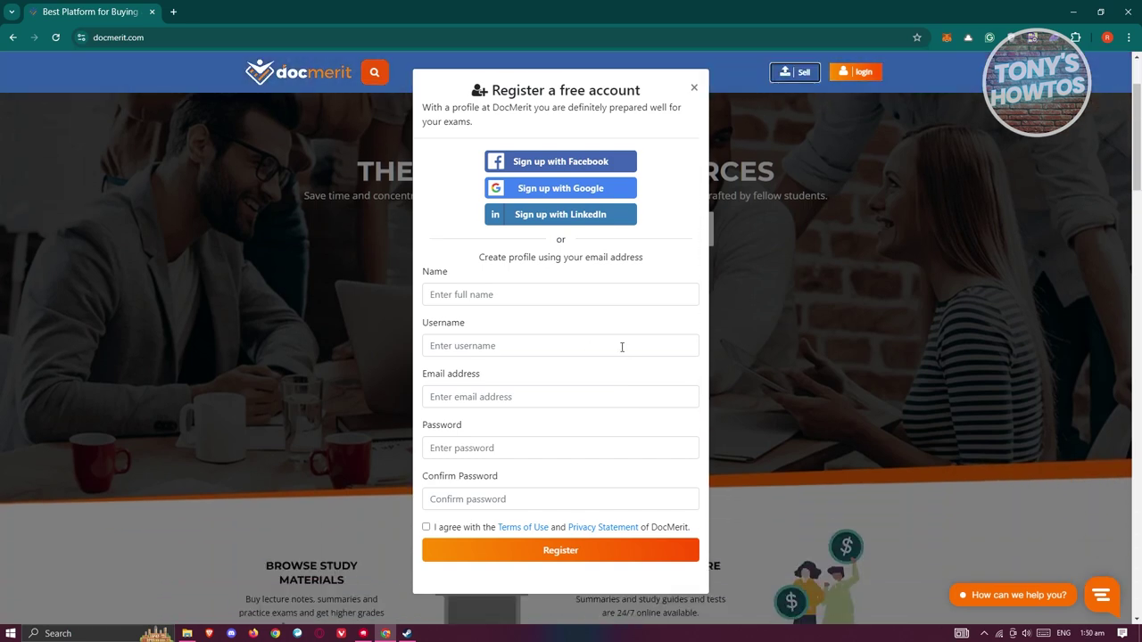
scroll(643, 355, up, 2)
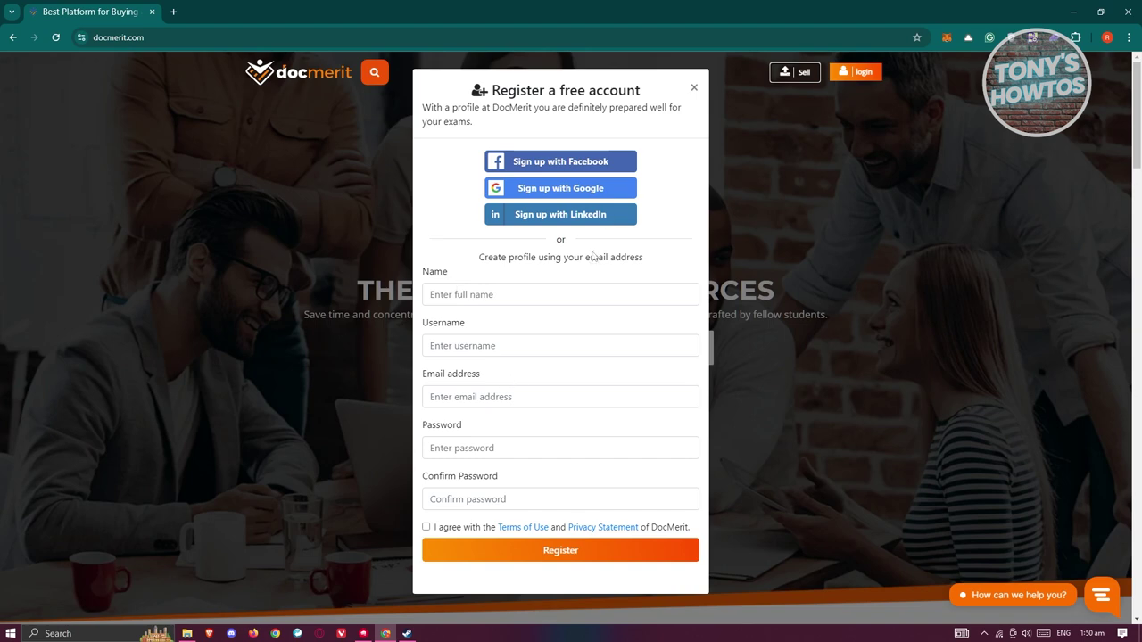
click(614, 191)
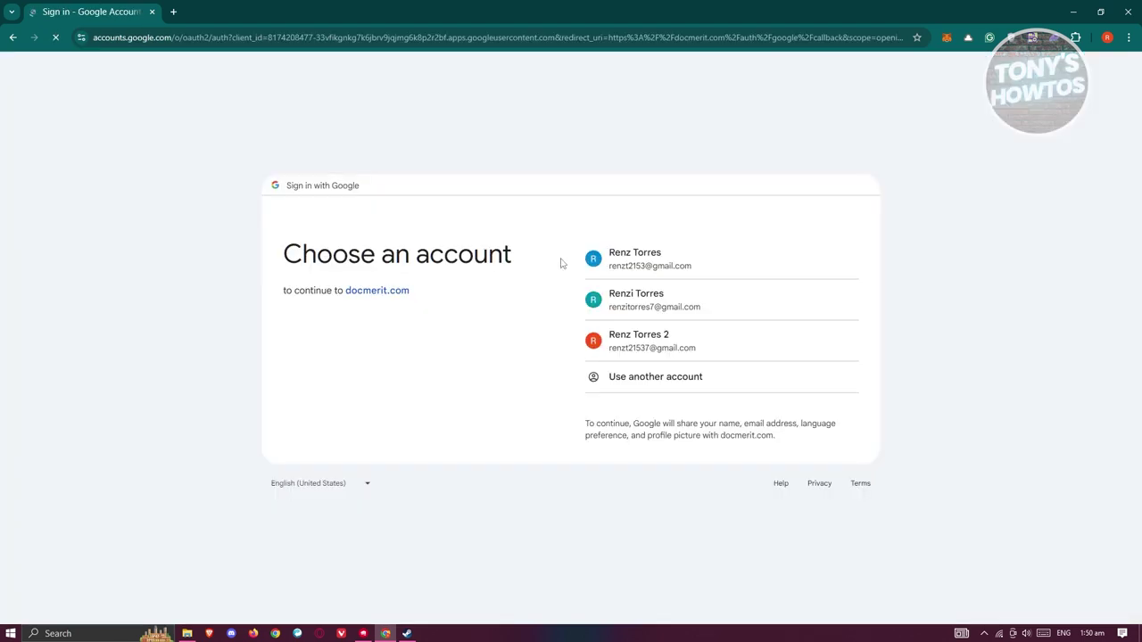
Pick the first Google account and confirm signing in to docmerit.com
click(644, 261)
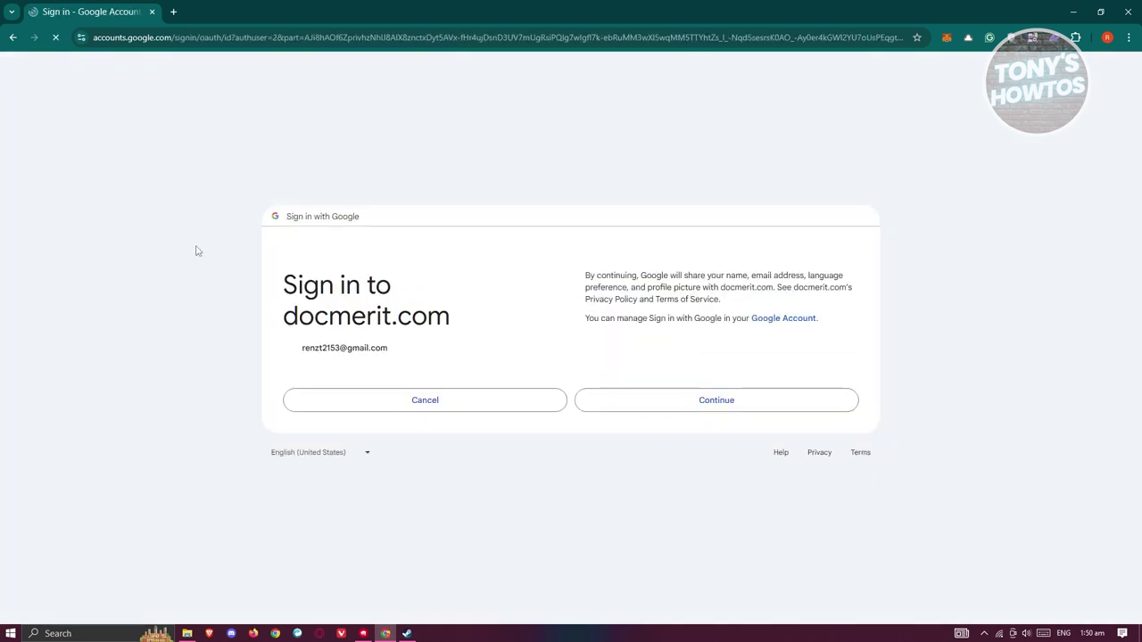
click(683, 405)
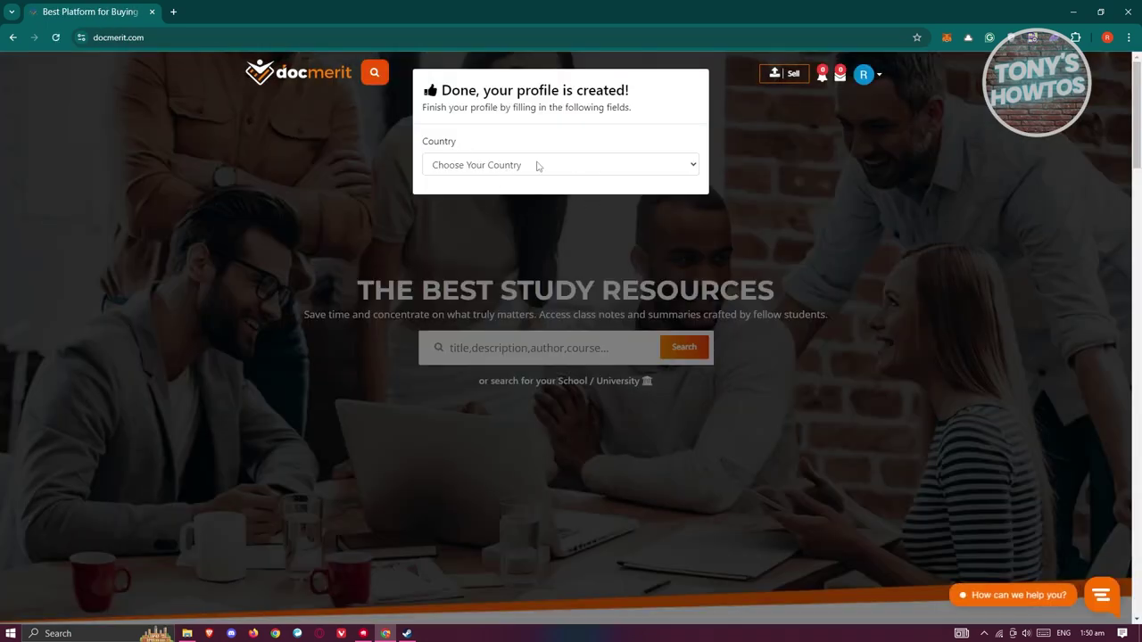
Set the country to Philippines and create the profile with Manila, Science, 3rd year
click(594, 166)
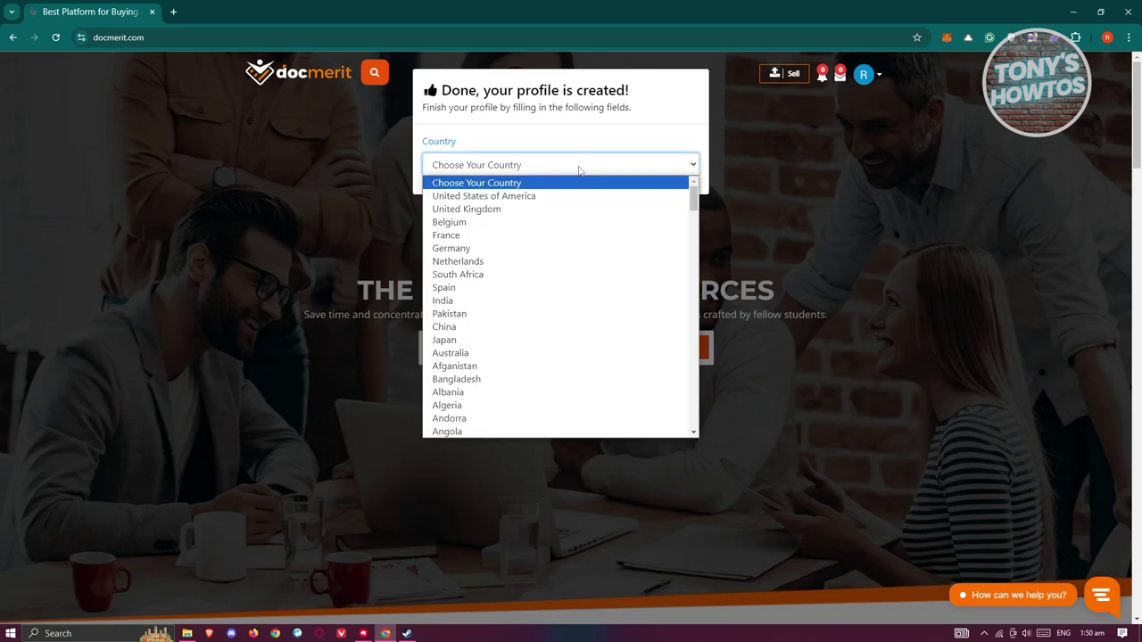
key(p)
scroll(533, 316, down, 4)
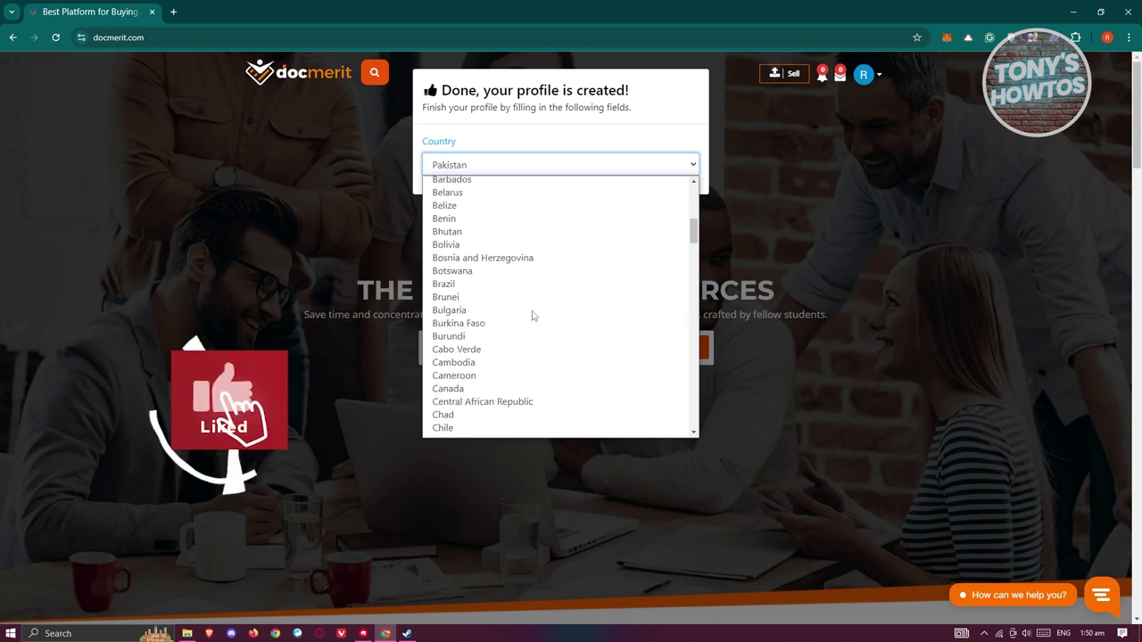
scroll(532, 316, down, 15)
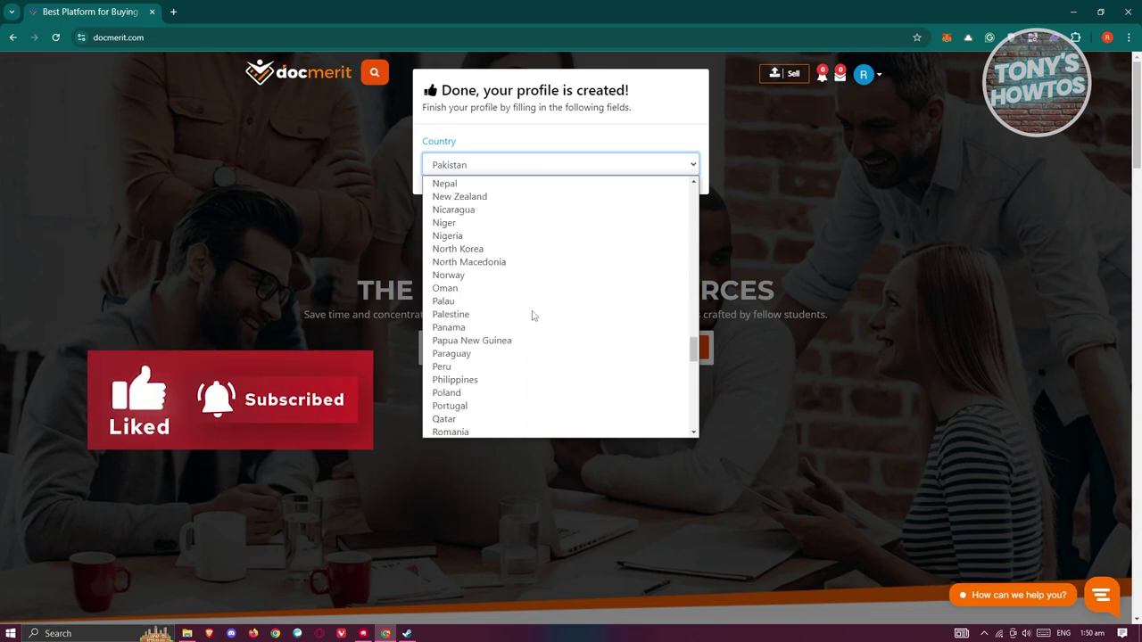
scroll(532, 316, down, 10)
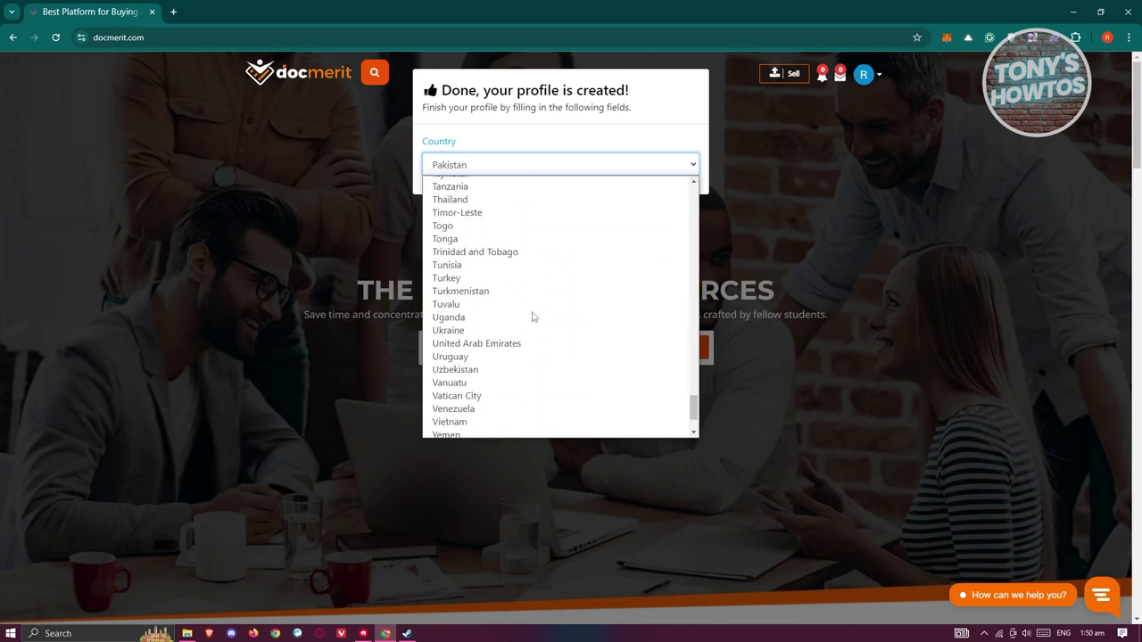
scroll(533, 316, down, 2)
scroll(532, 316, up, 7)
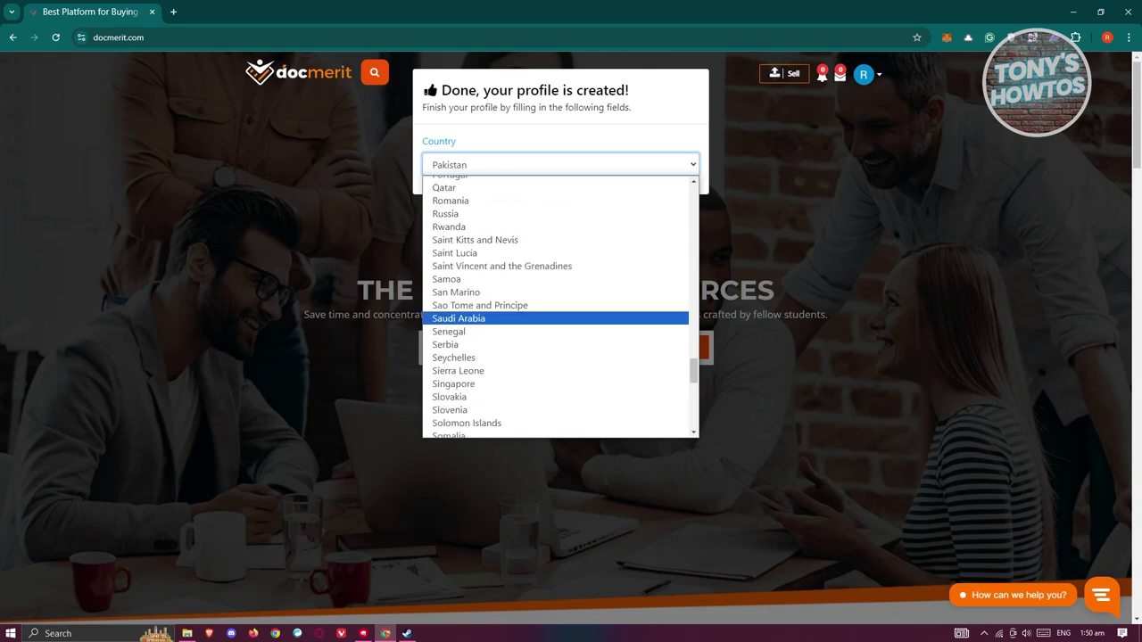
scroll(533, 316, up, 1)
click(500, 187)
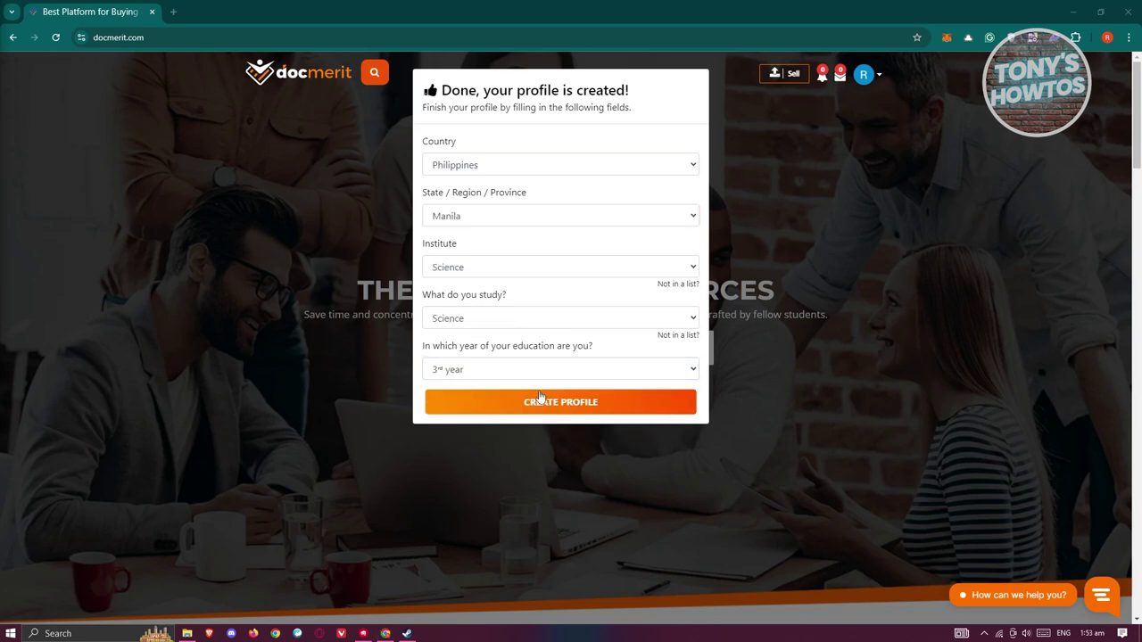
click(555, 403)
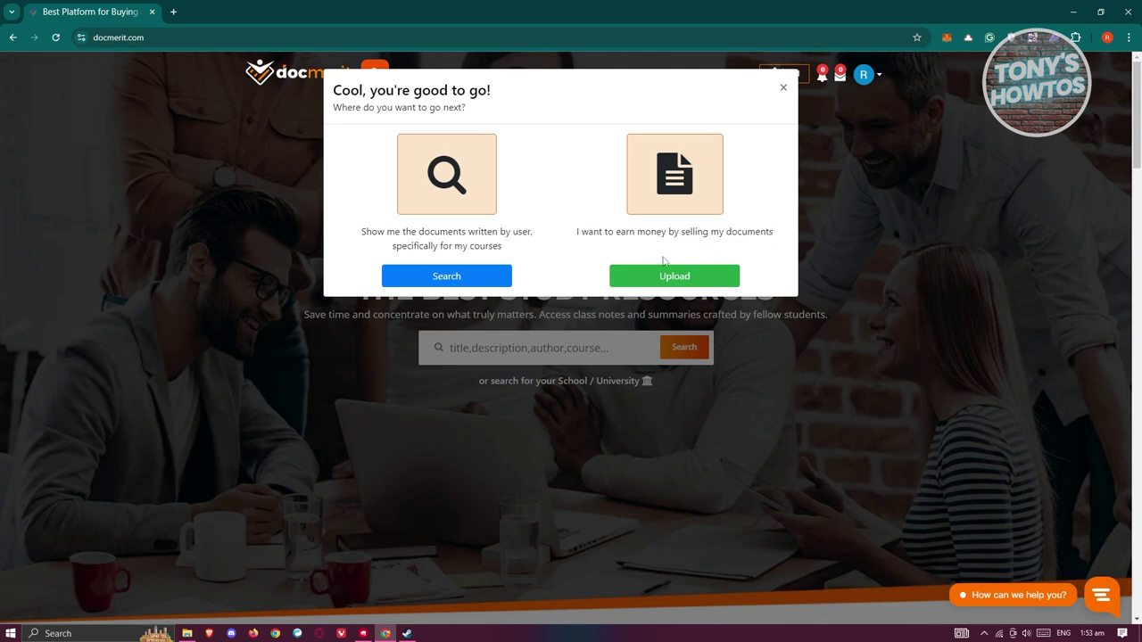
Choose Search in the 'Cool, you're good to go!' prompt to browse course documents
click(449, 277)
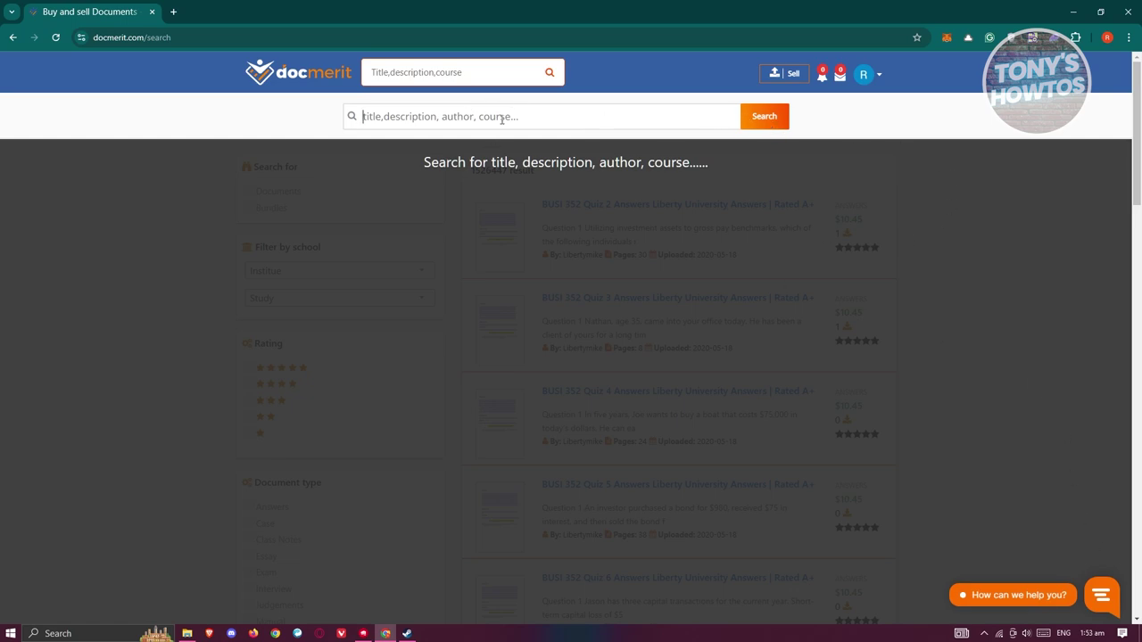
Search DocMerit documents for 'Information technology'
text(Inf)
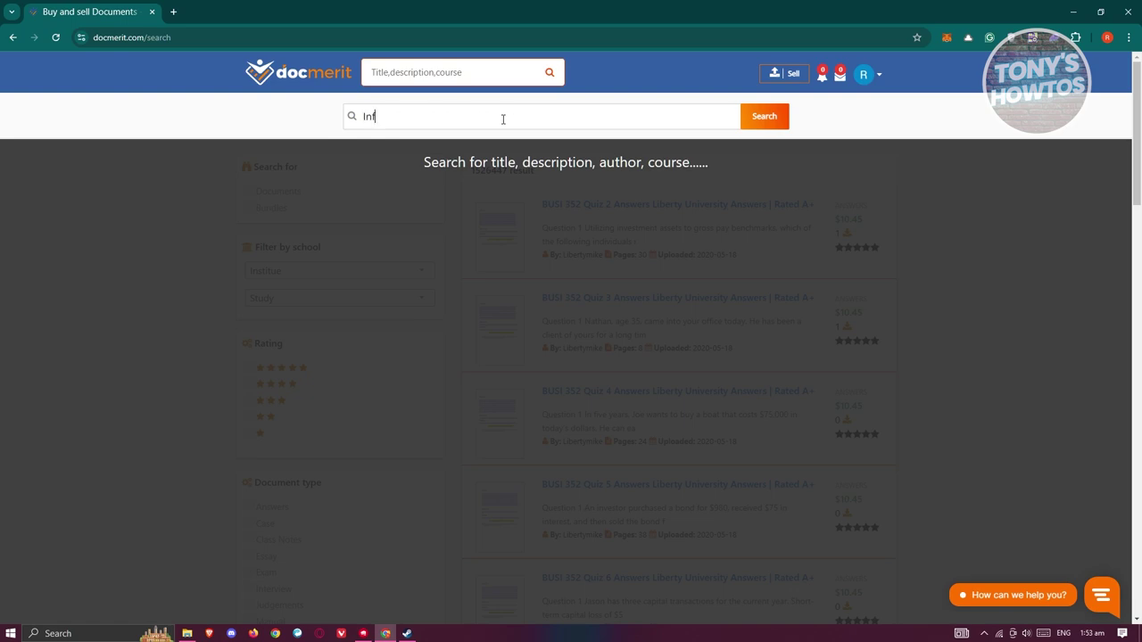
text(ormation technology)
key(Return)
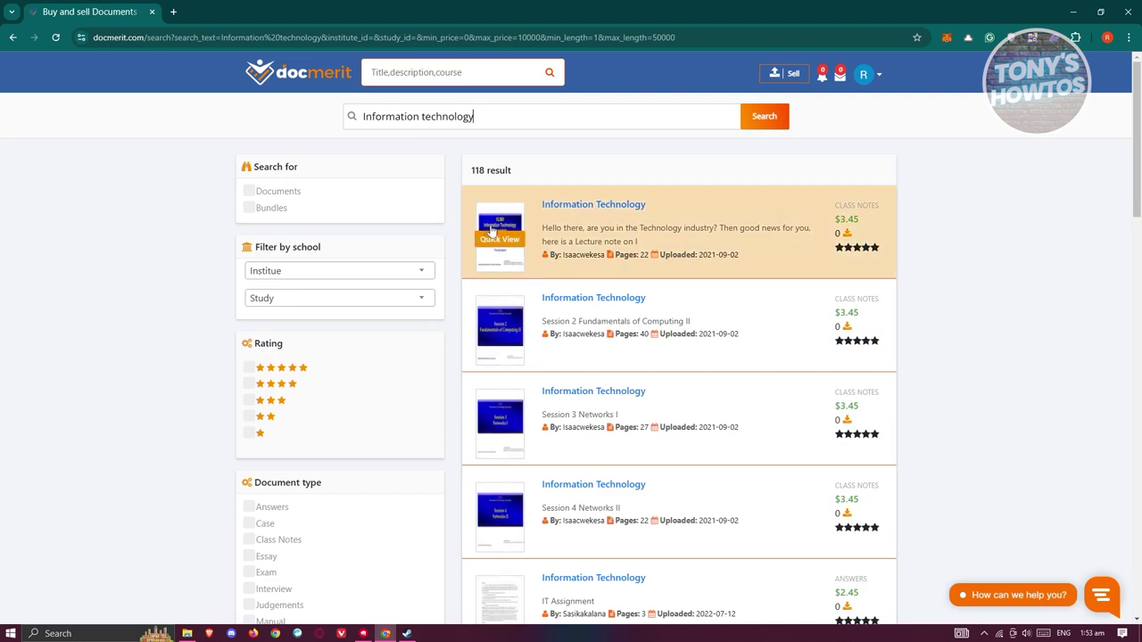
Open the top Information Technology class notes, look them over, then go to Sell's upload page
click(600, 208)
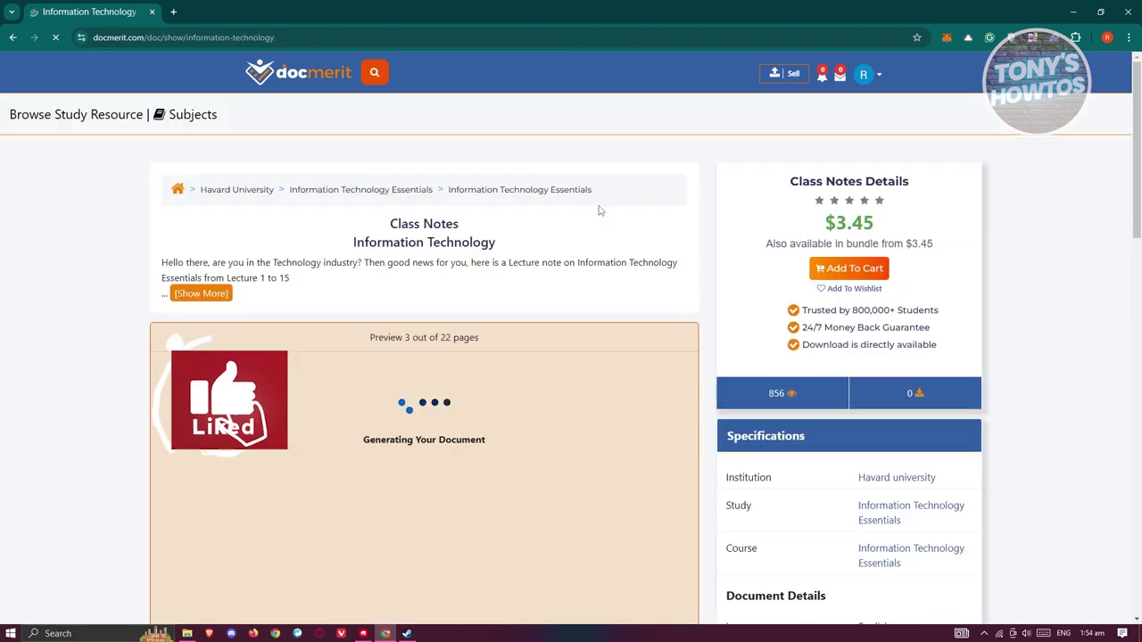
scroll(565, 331, down, 2)
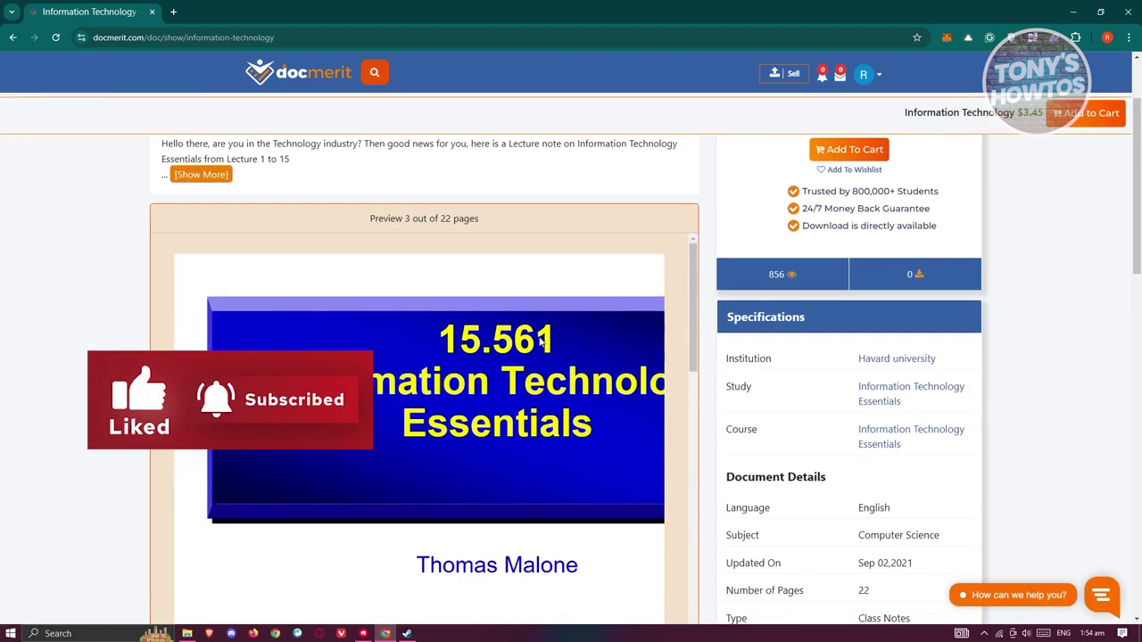
scroll(566, 331, up, 2)
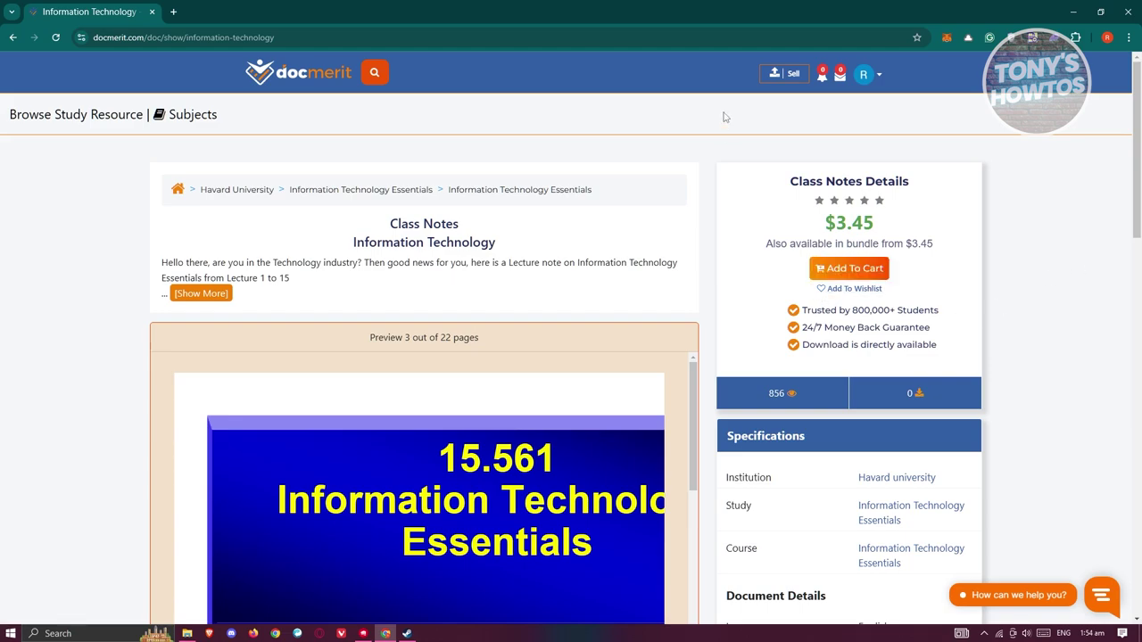
scroll(1030, 316, down, 8)
scroll(1012, 316, up, 7)
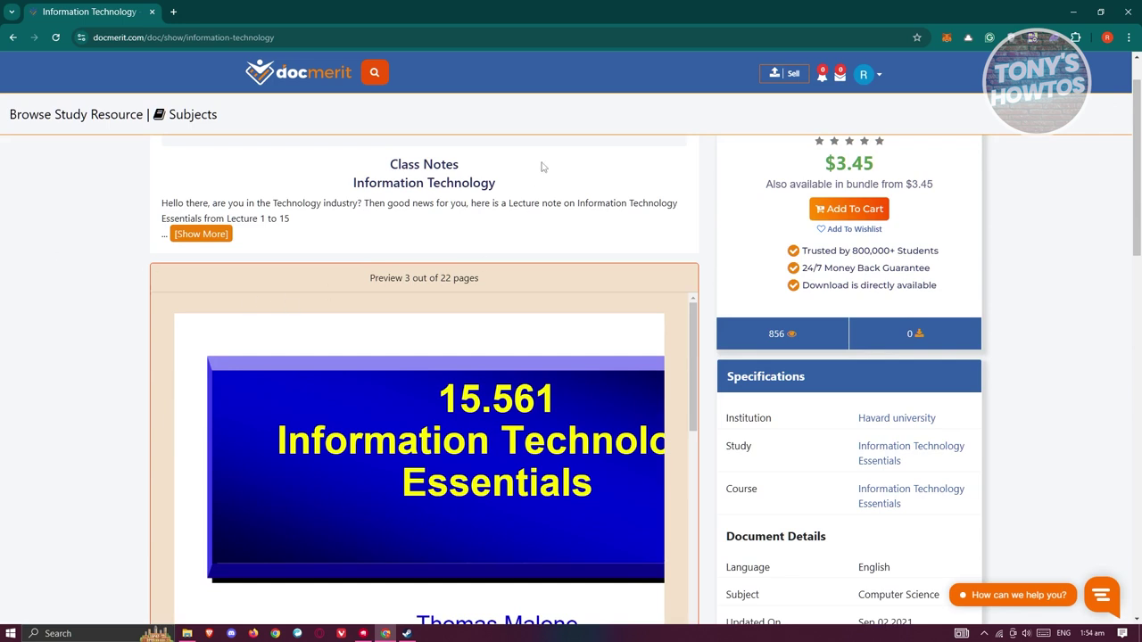
click(785, 76)
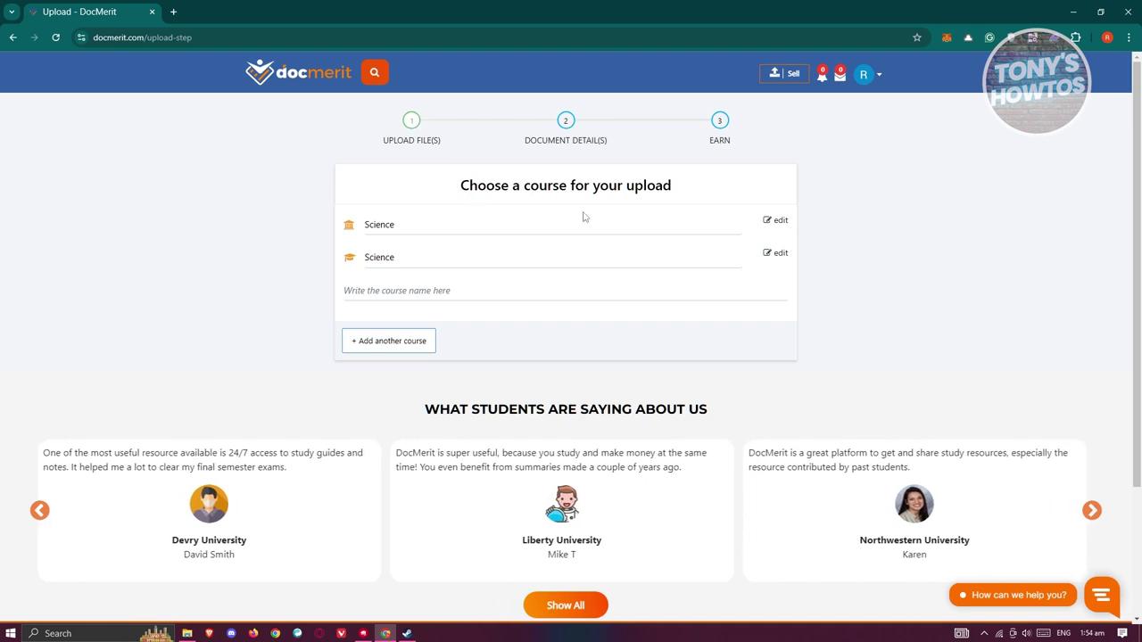
Keep Science as the upload's institution and study, saving both rows unchanged
click(780, 223)
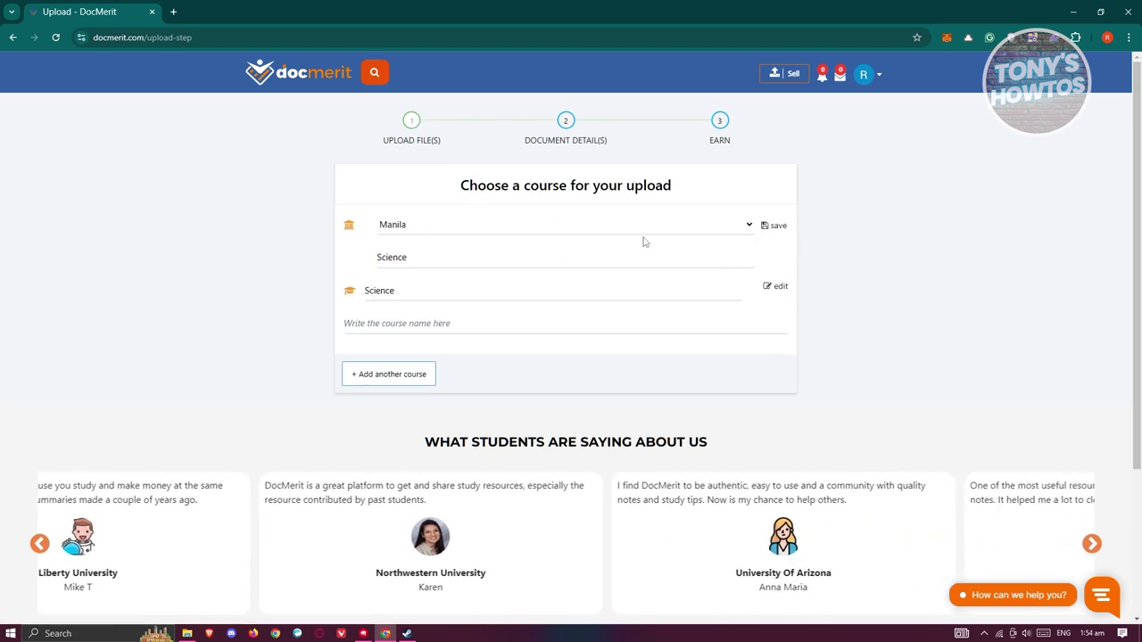
click(446, 229)
click(788, 272)
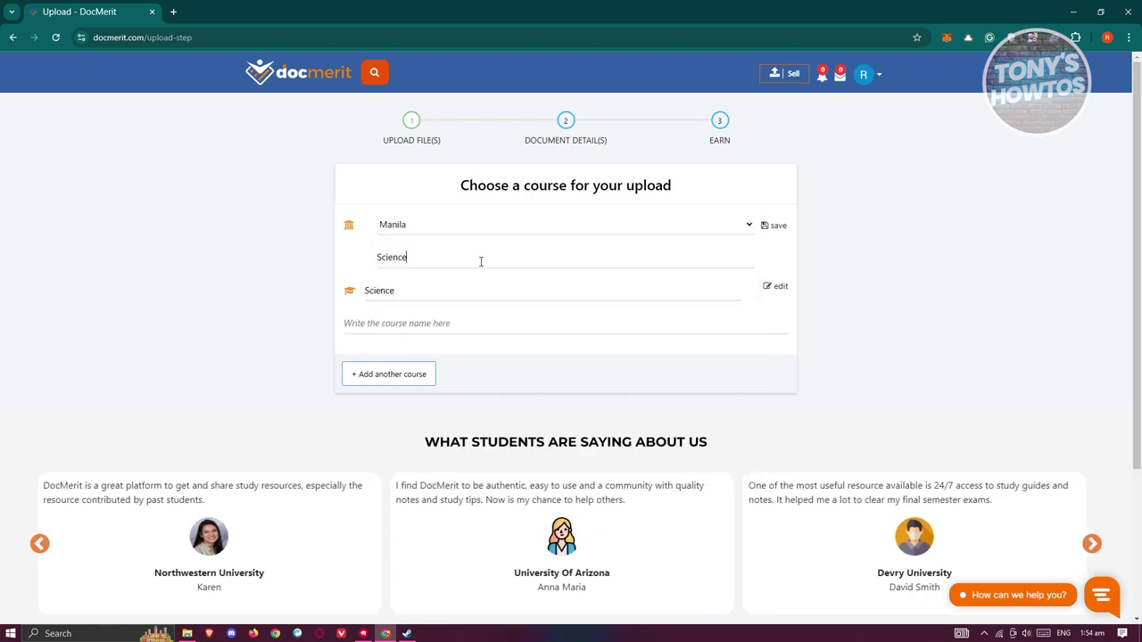
drag(536, 258, 301, 256)
click(478, 290)
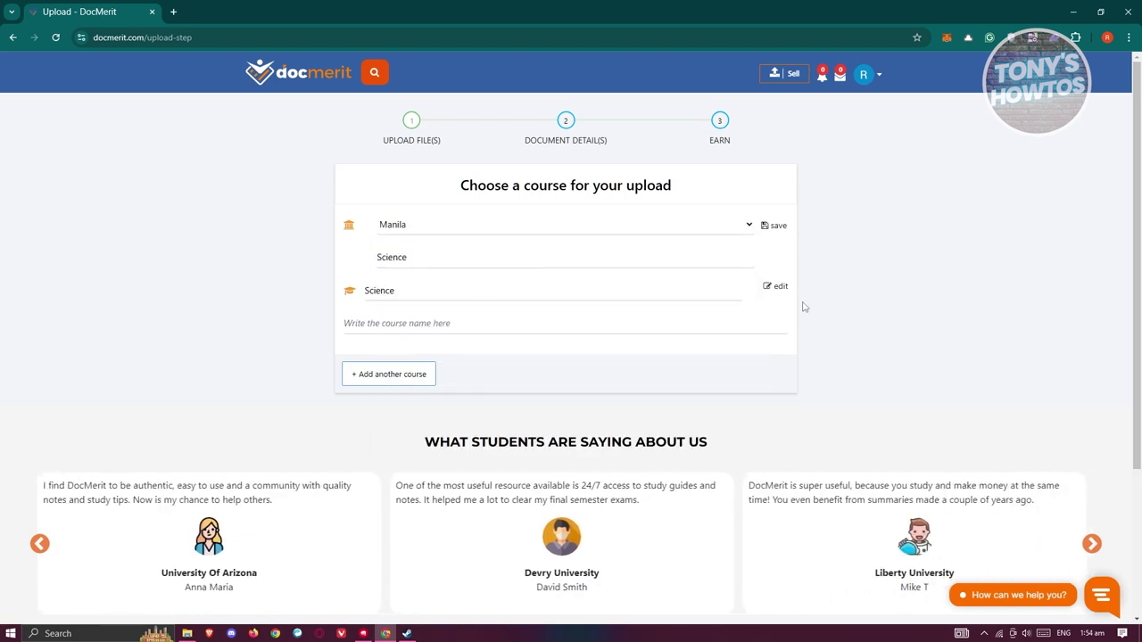
click(781, 285)
drag(406, 290, 337, 291)
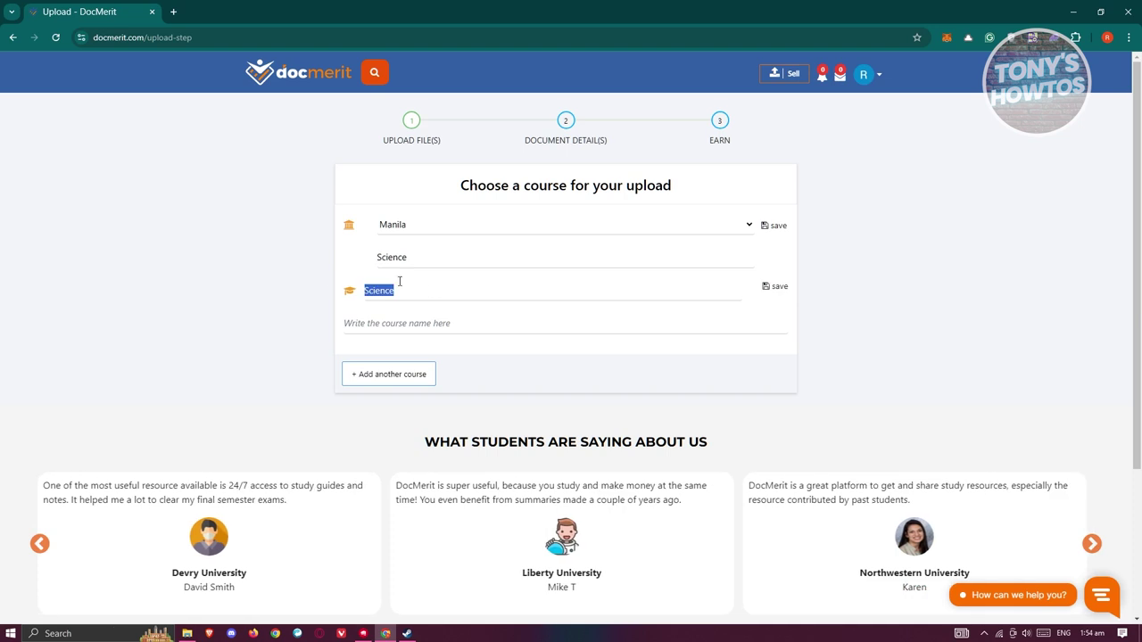
click(451, 290)
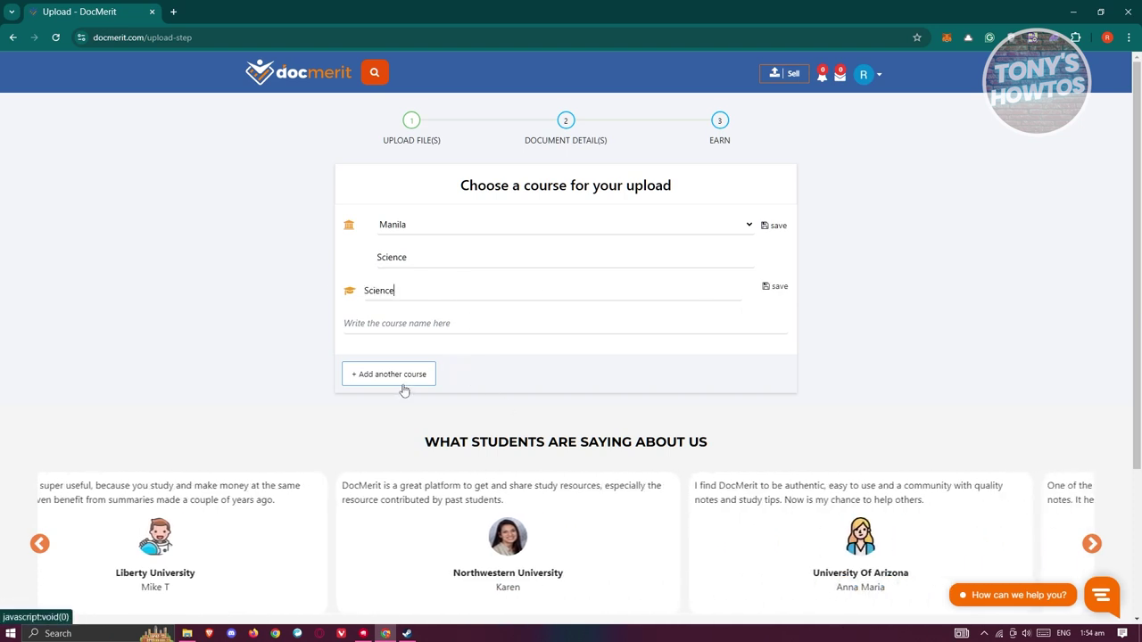
scroll(892, 312, down, 1)
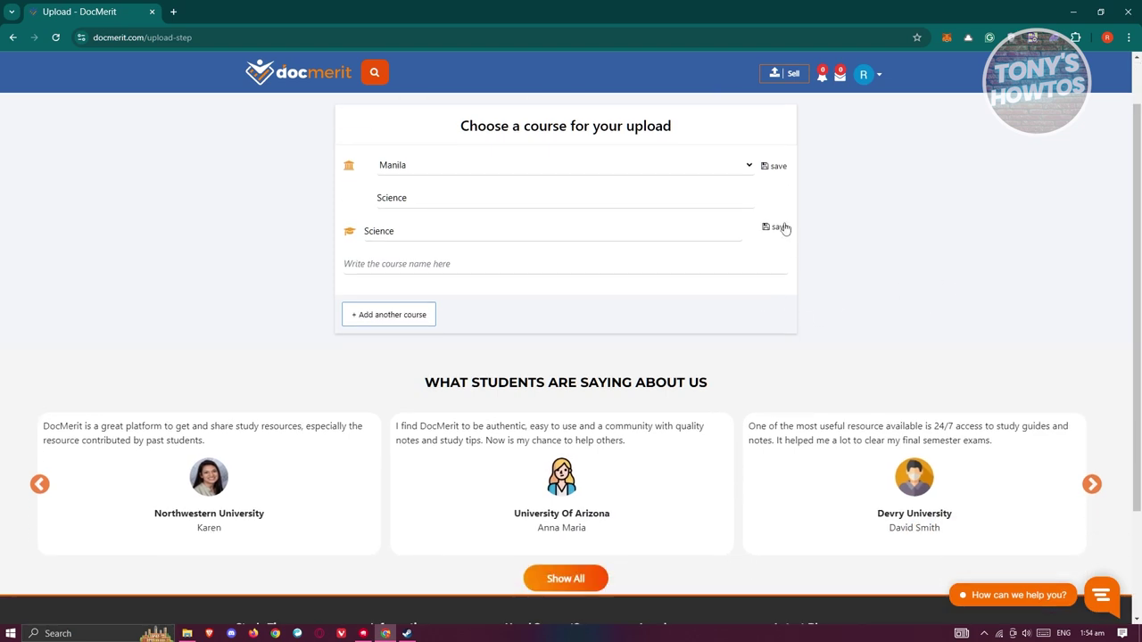
click(781, 226)
click(773, 169)
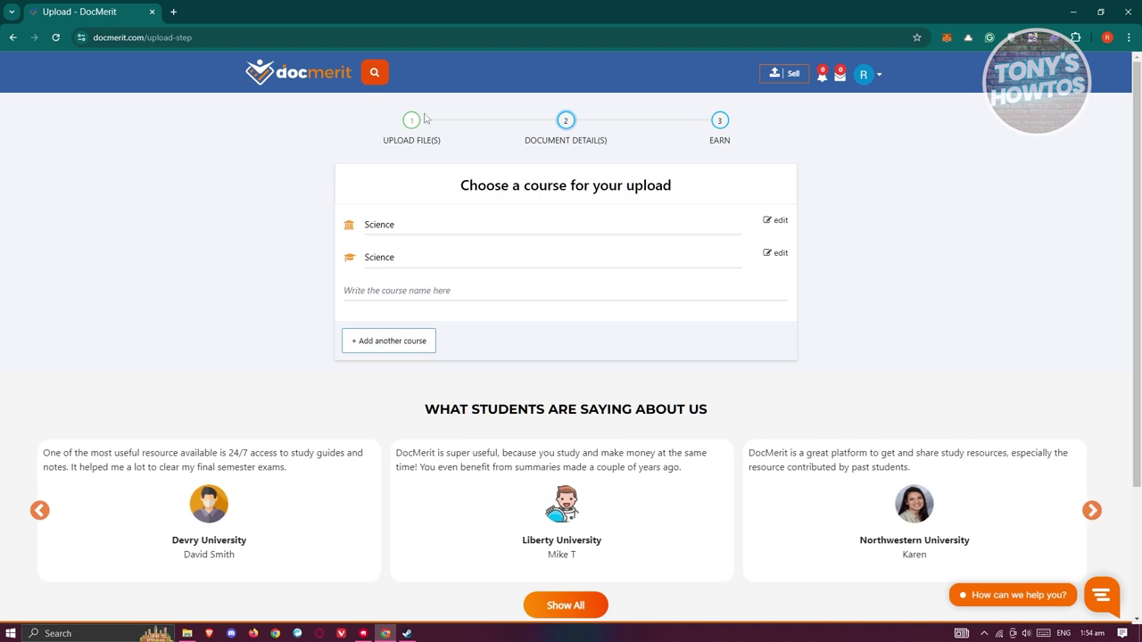
Find the course by typing 'Technology' and pick Technology ( DATA )
scroll(719, 349, down, 2)
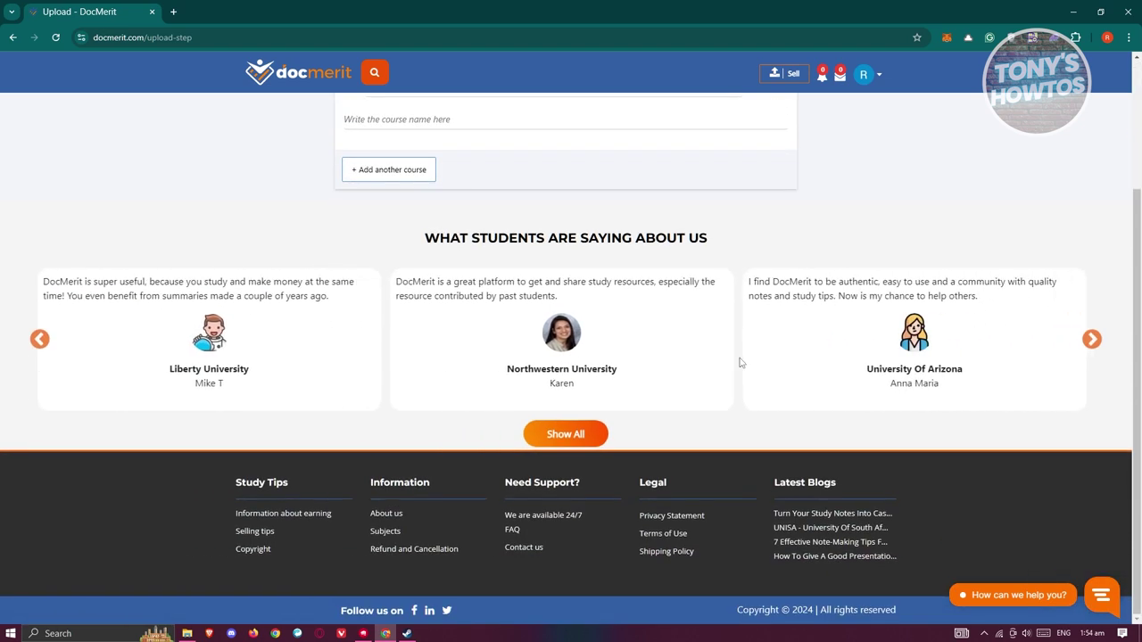
scroll(740, 357, up, 2)
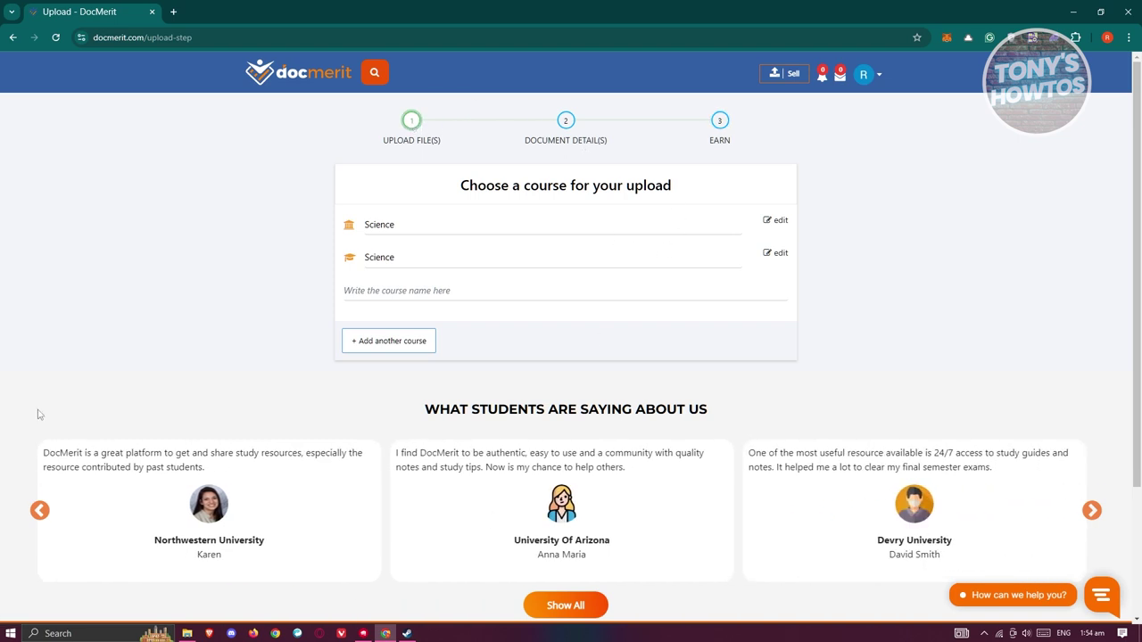
text(Technology)
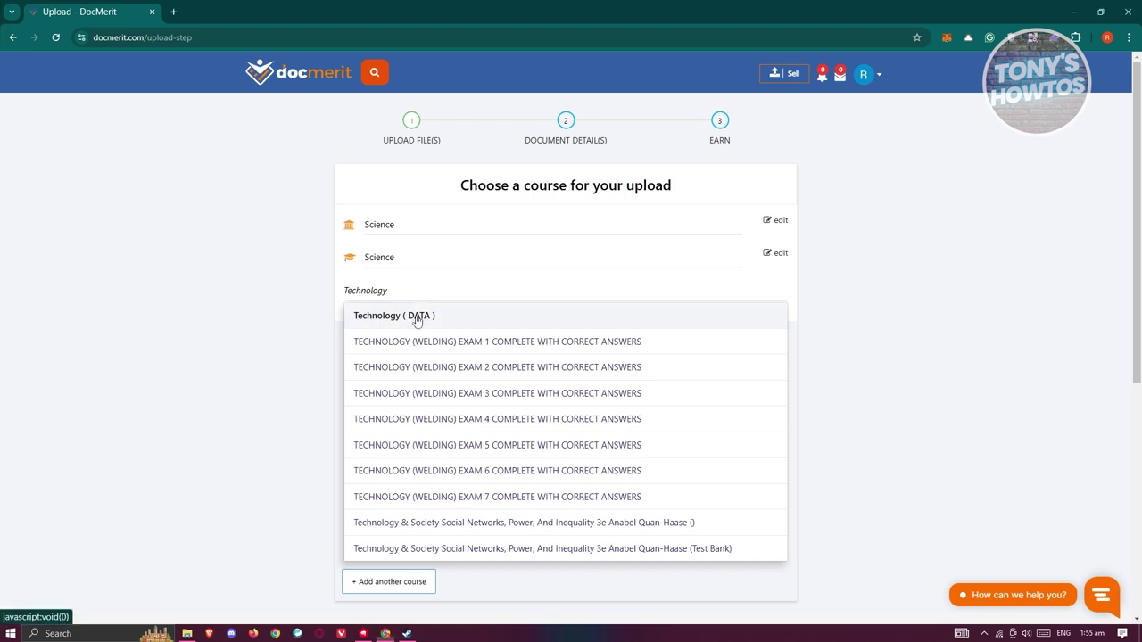
click(428, 317)
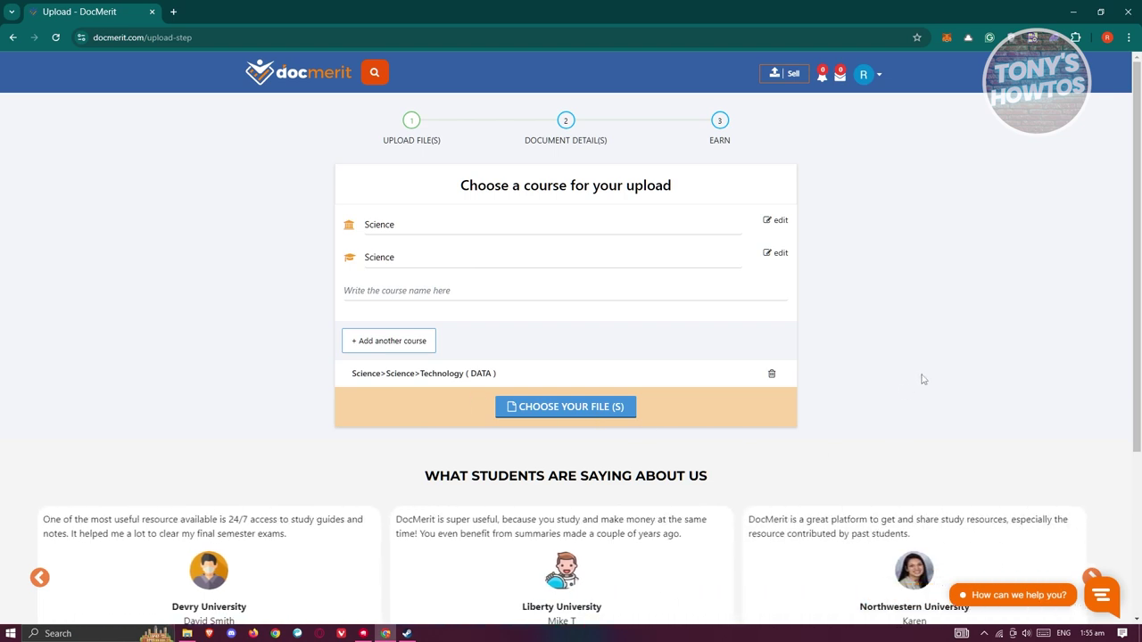
Select global warming.pdf from Downloads and upload it
click(539, 410)
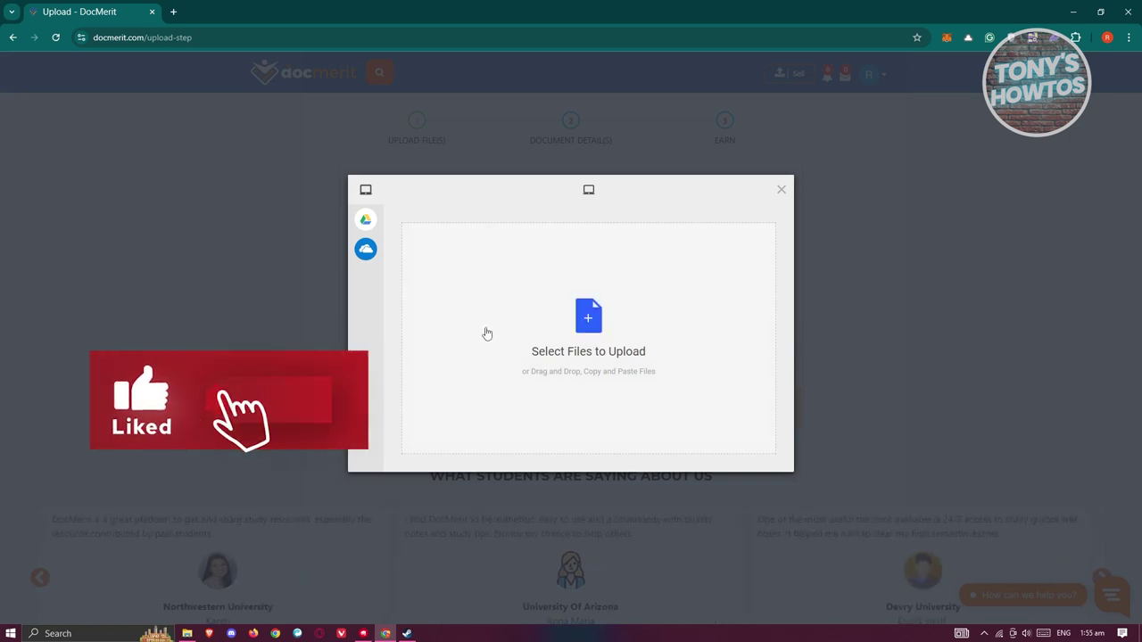
click(596, 327)
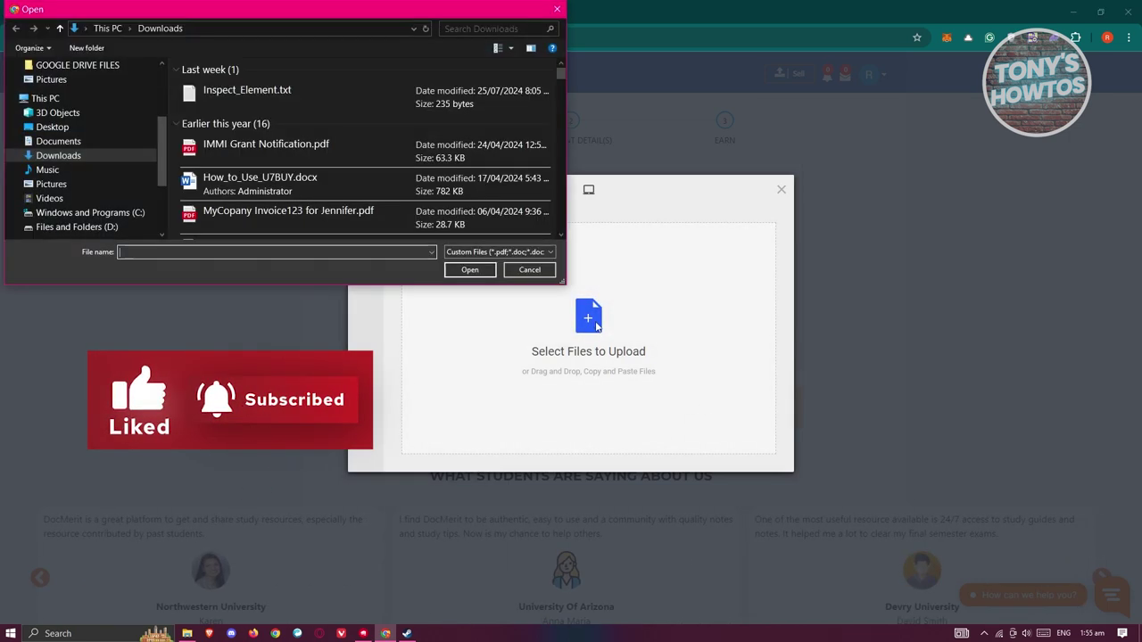
scroll(309, 161, down, 5)
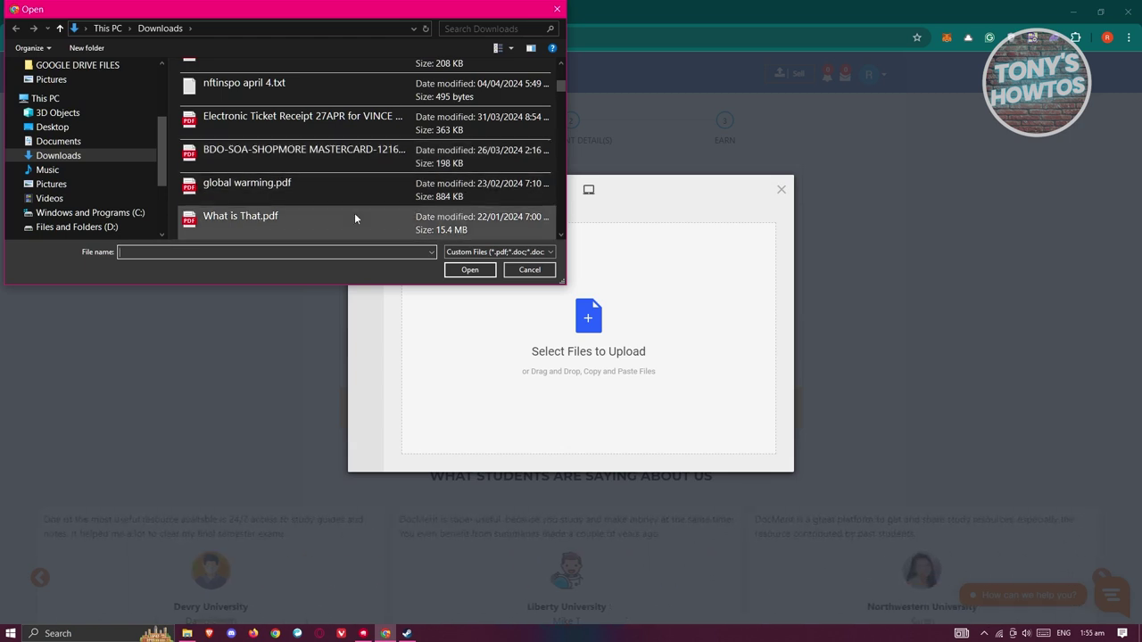
scroll(354, 212, down, 1)
scroll(355, 218, up, 1)
click(312, 176)
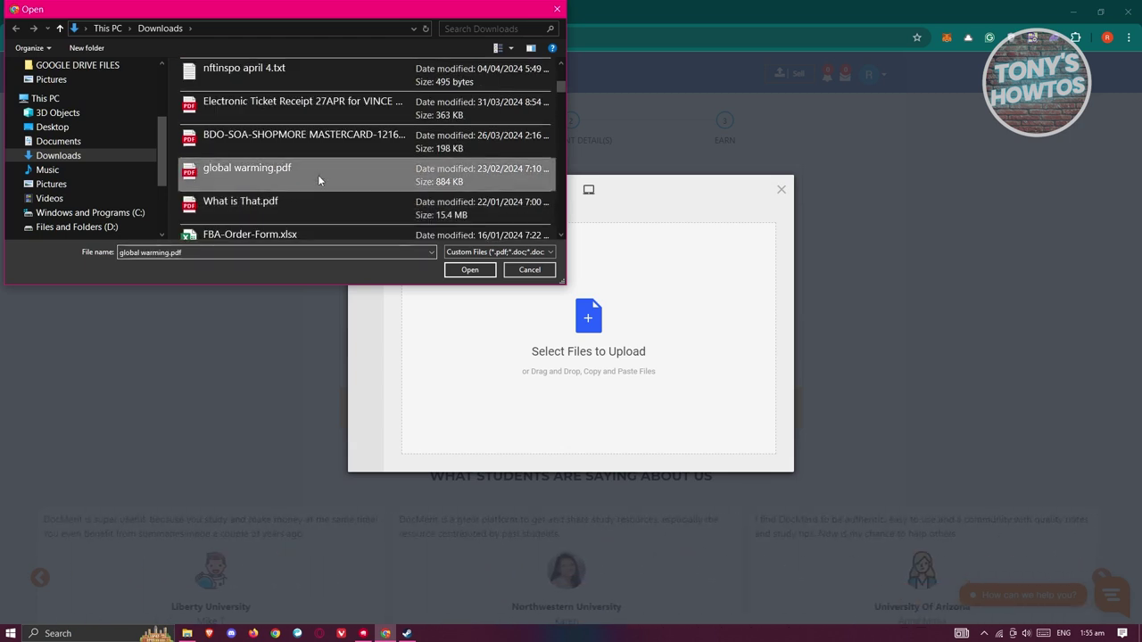
click(470, 268)
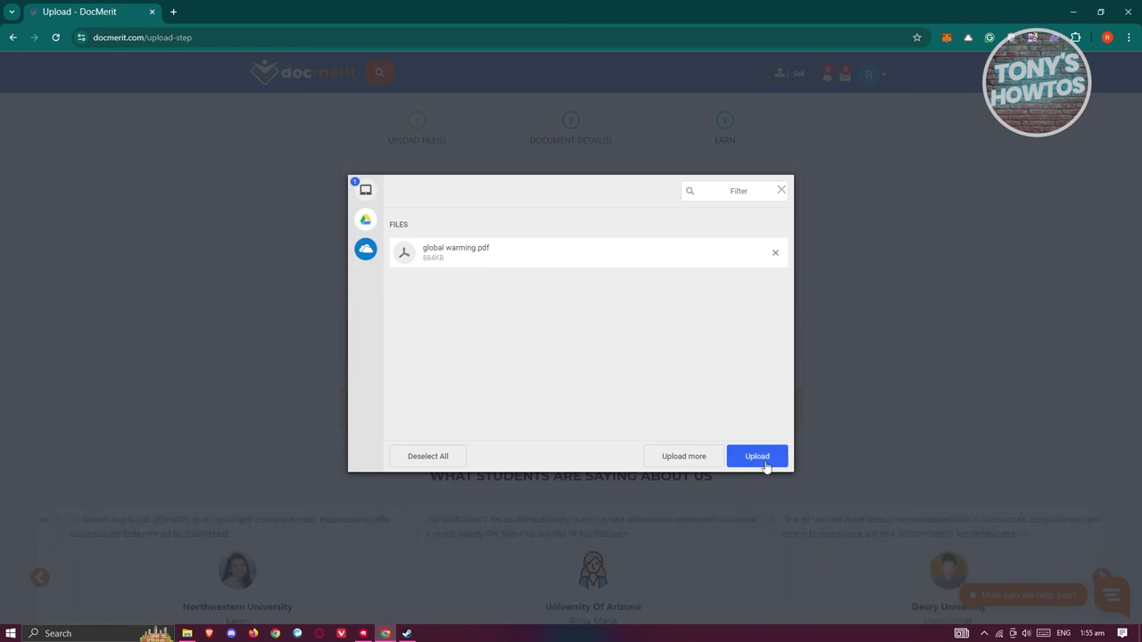
click(757, 457)
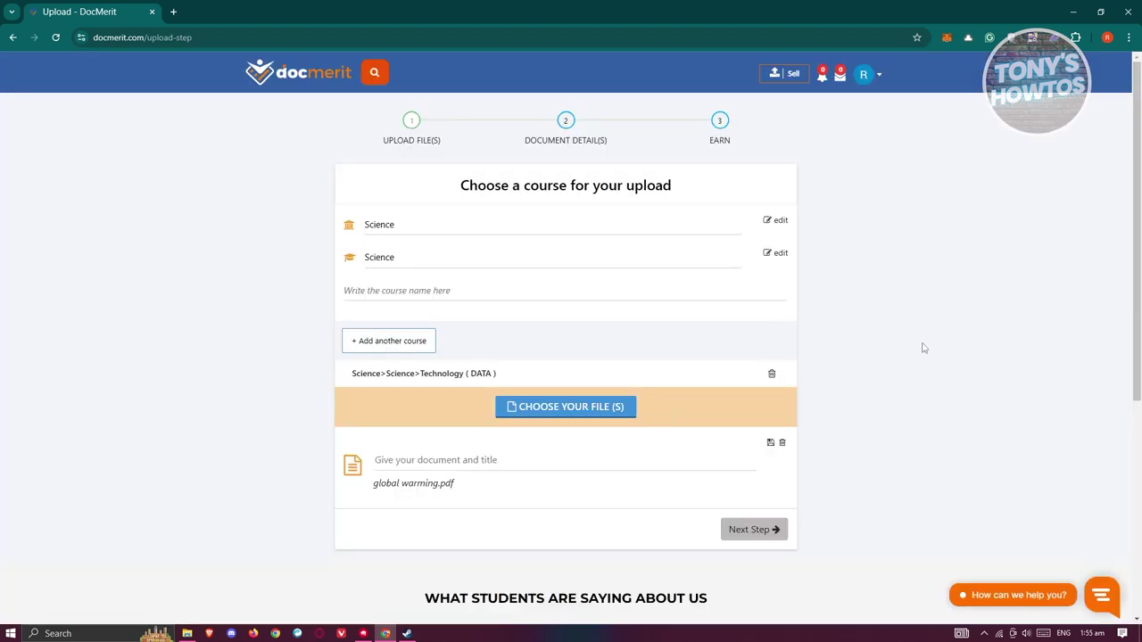
Title the uploaded file 'Effects of Global Warming with technology' and save the title
scroll(908, 368, down, 1)
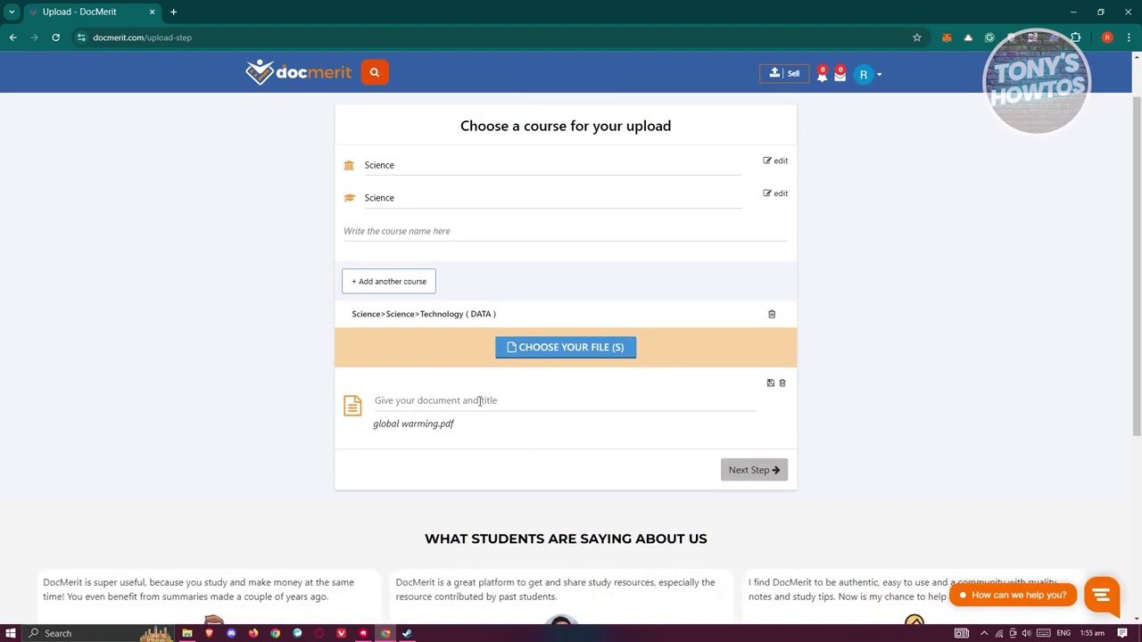
click(515, 402)
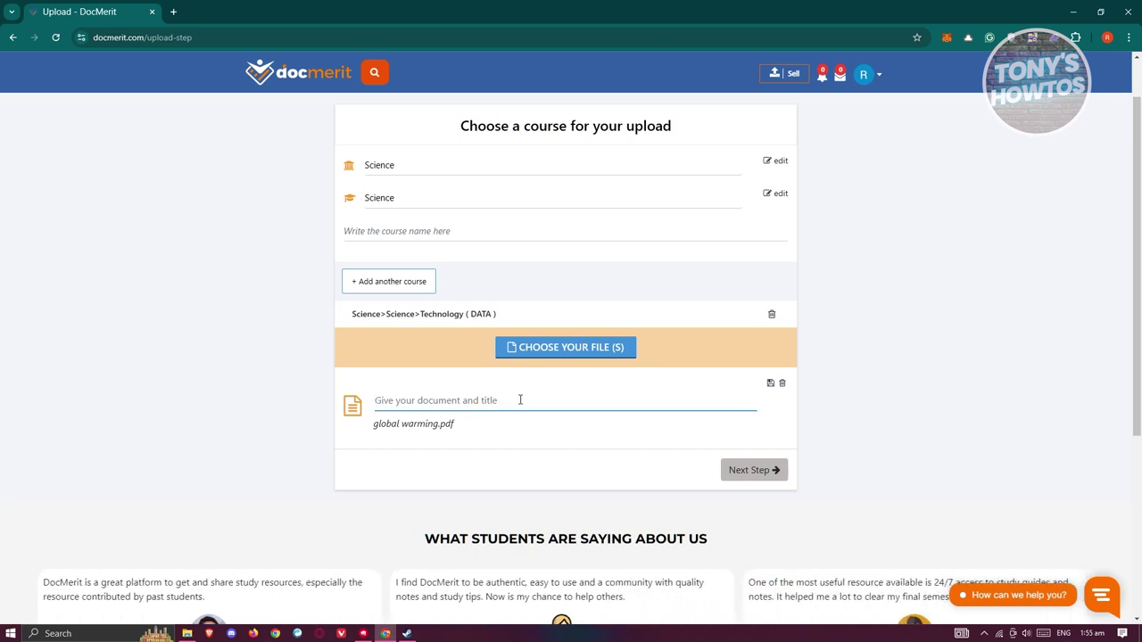
text(Effects o)
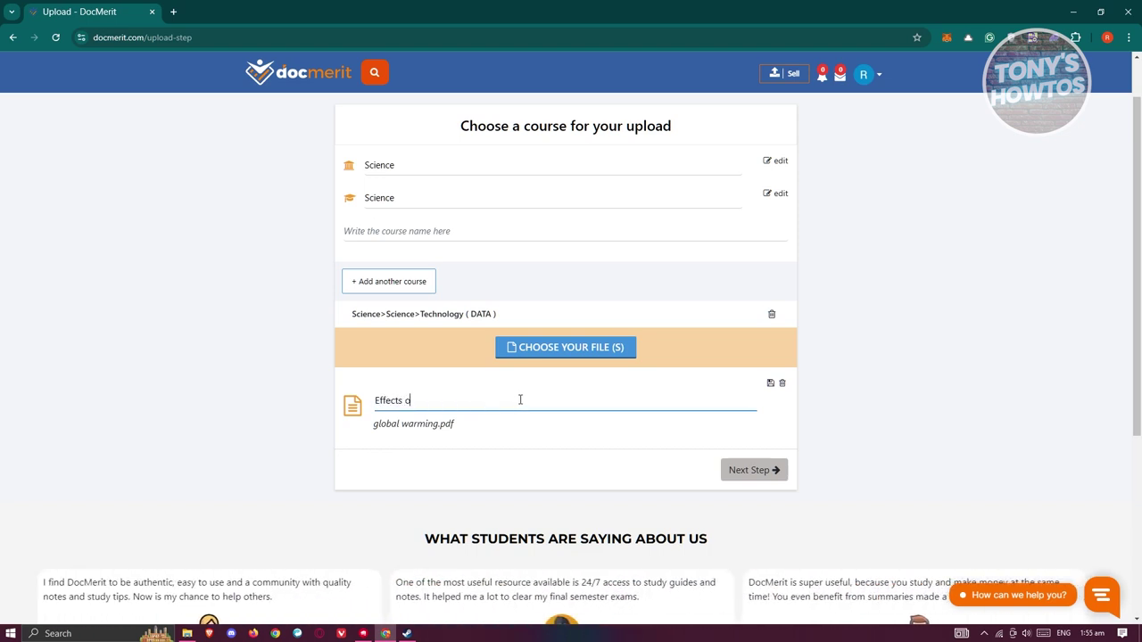
text(fo)
key(BackSpace)
key(BackSpace)
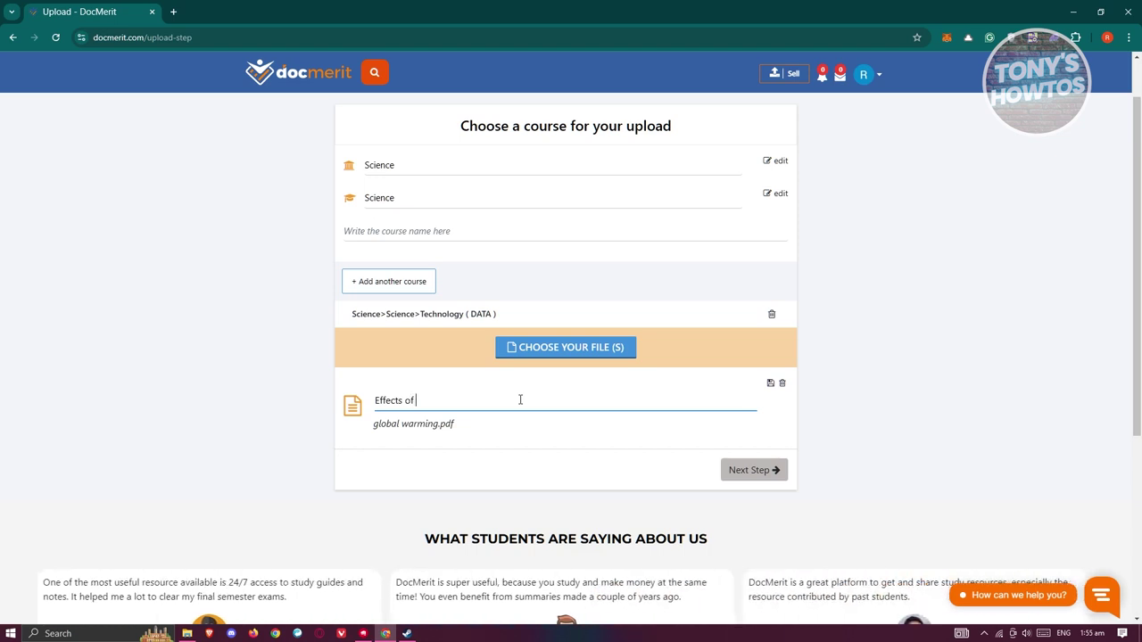
text(f Global Warm)
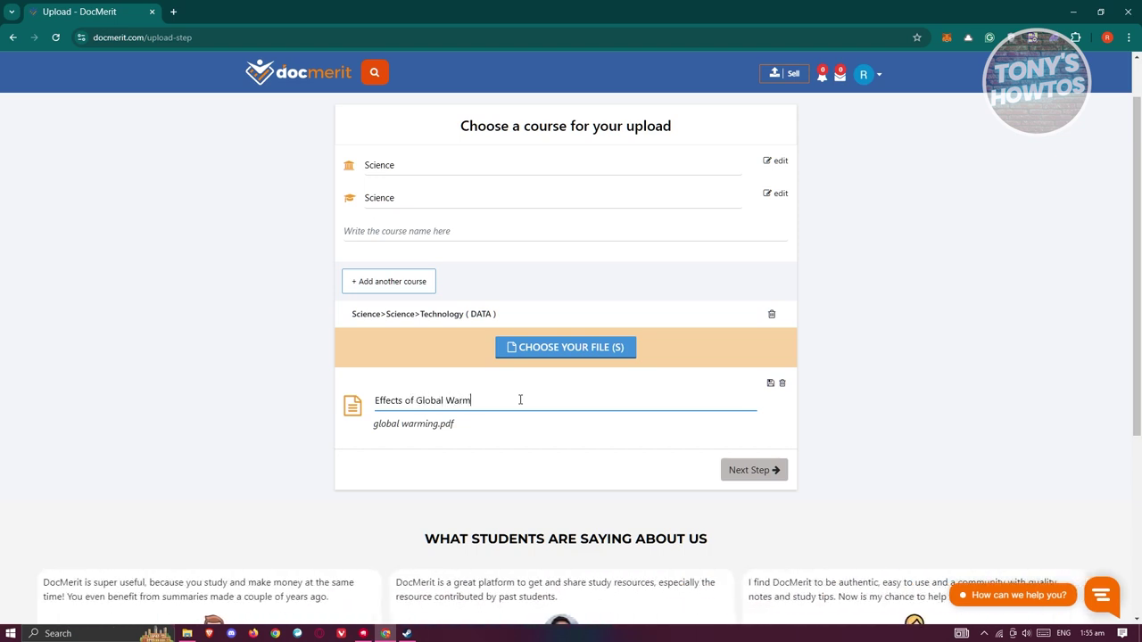
text(ing with technology)
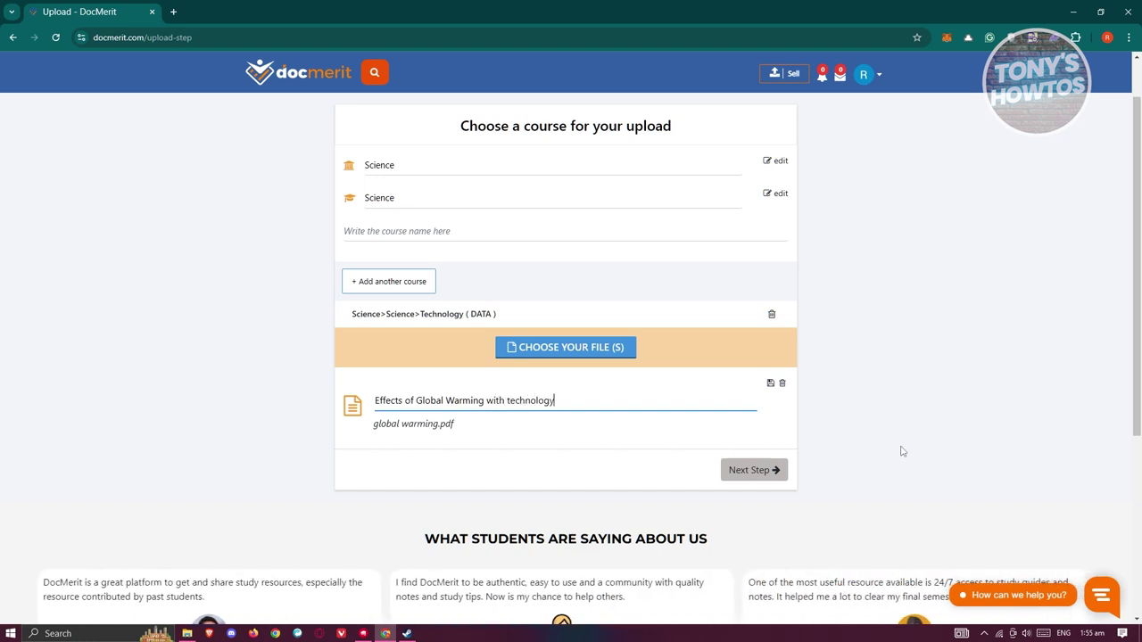
click(748, 469)
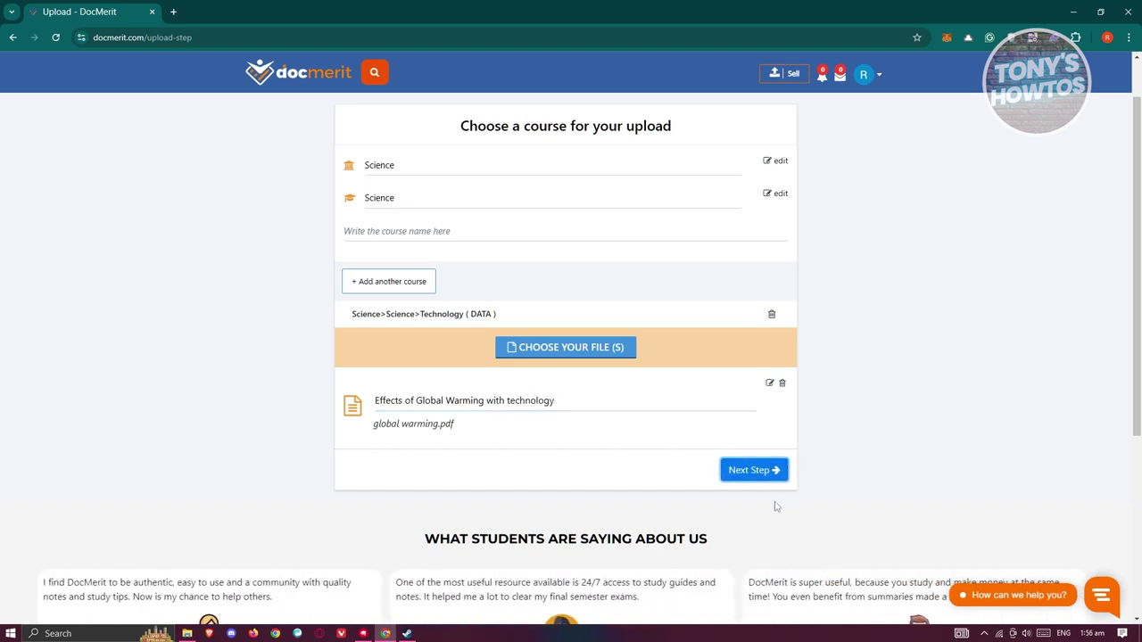
Move on to document details and set the earnings per download to 10.00
click(769, 474)
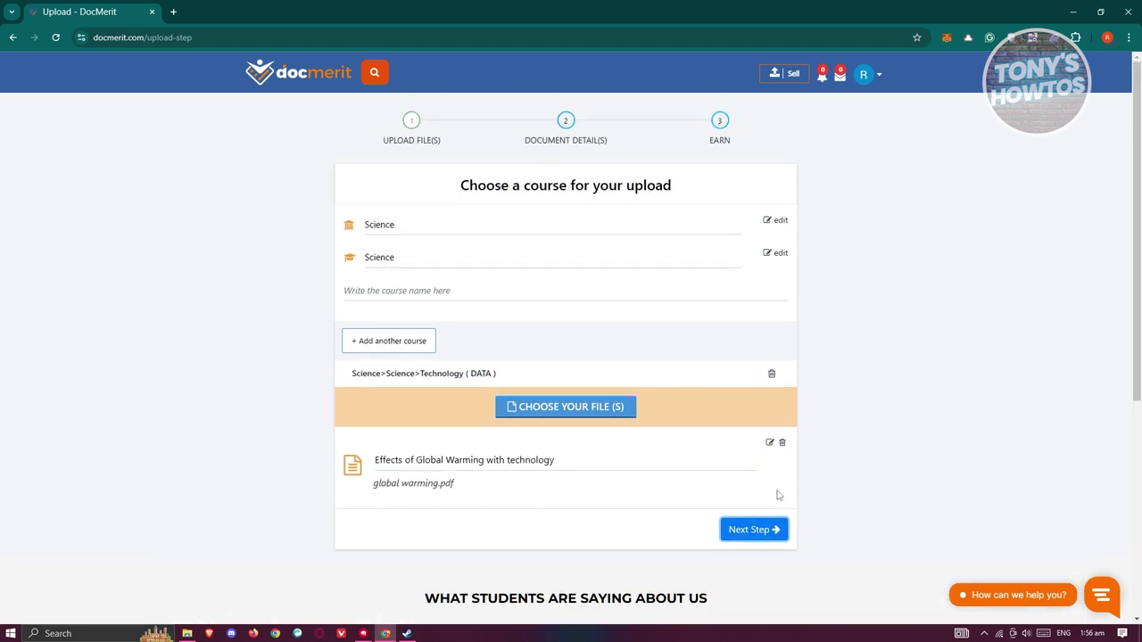
click(756, 531)
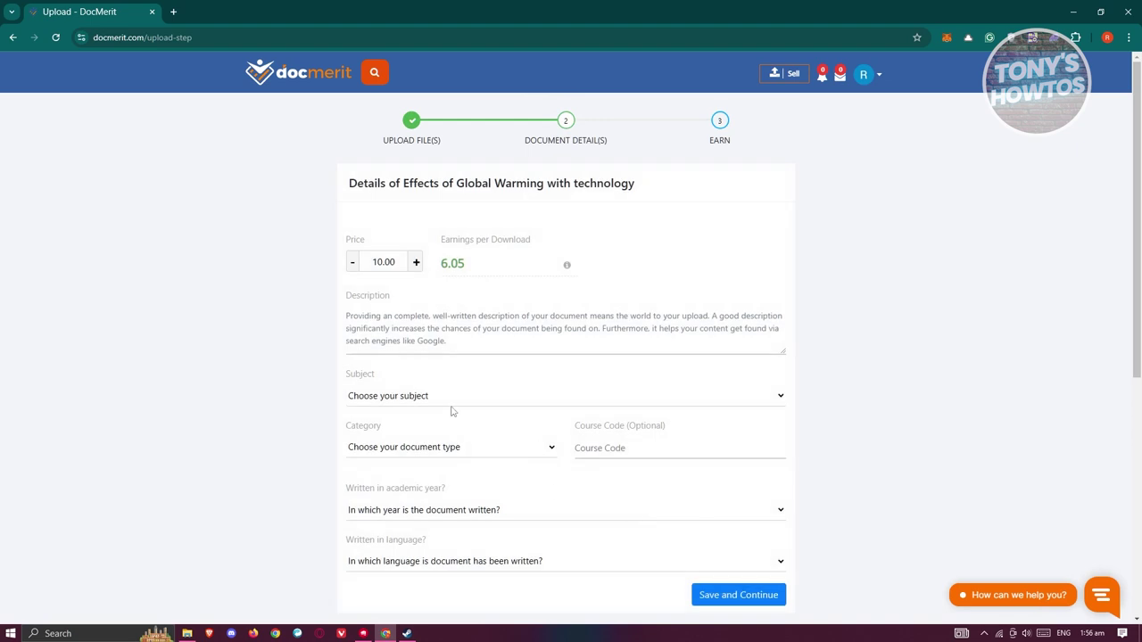
click(479, 267)
double_click(382, 264)
click(398, 283)
drag(375, 262, 383, 262)
Open the subject dropdown and scroll through it to find Astronomy
click(470, 400)
click(200, 412)
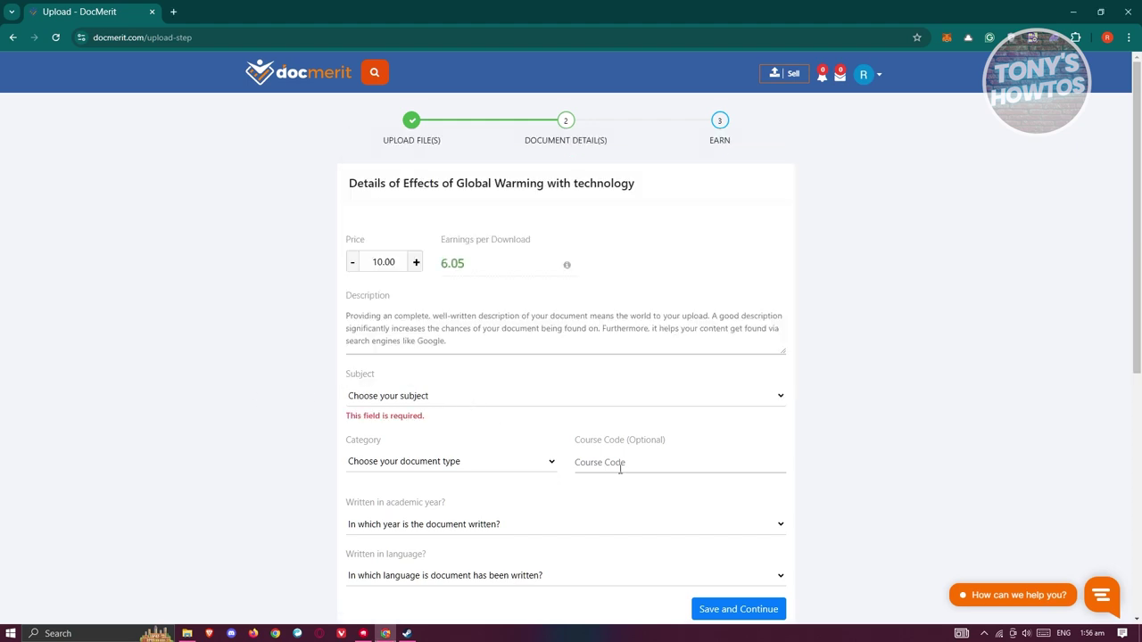
scroll(619, 468, down, 2)
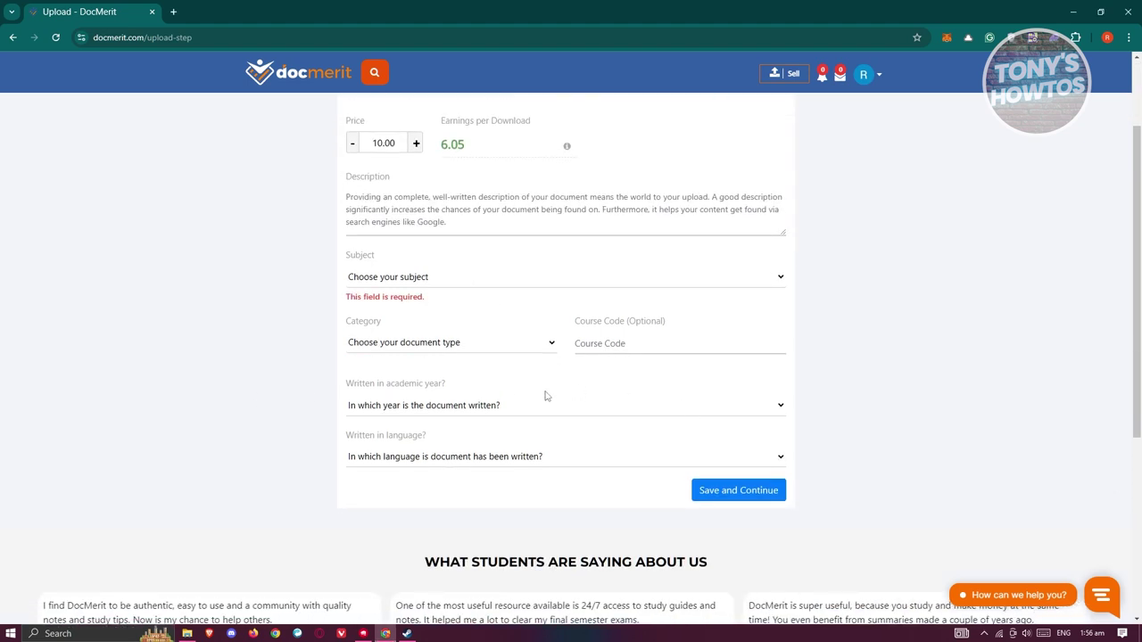
scroll(589, 465, up, 1)
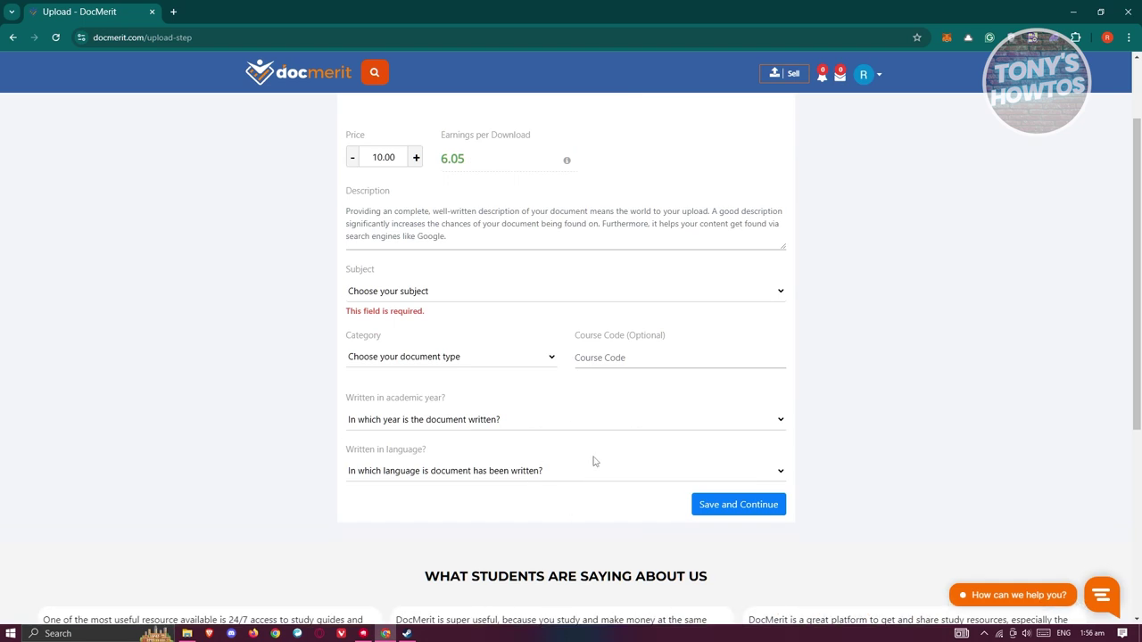
scroll(594, 461, up, 1)
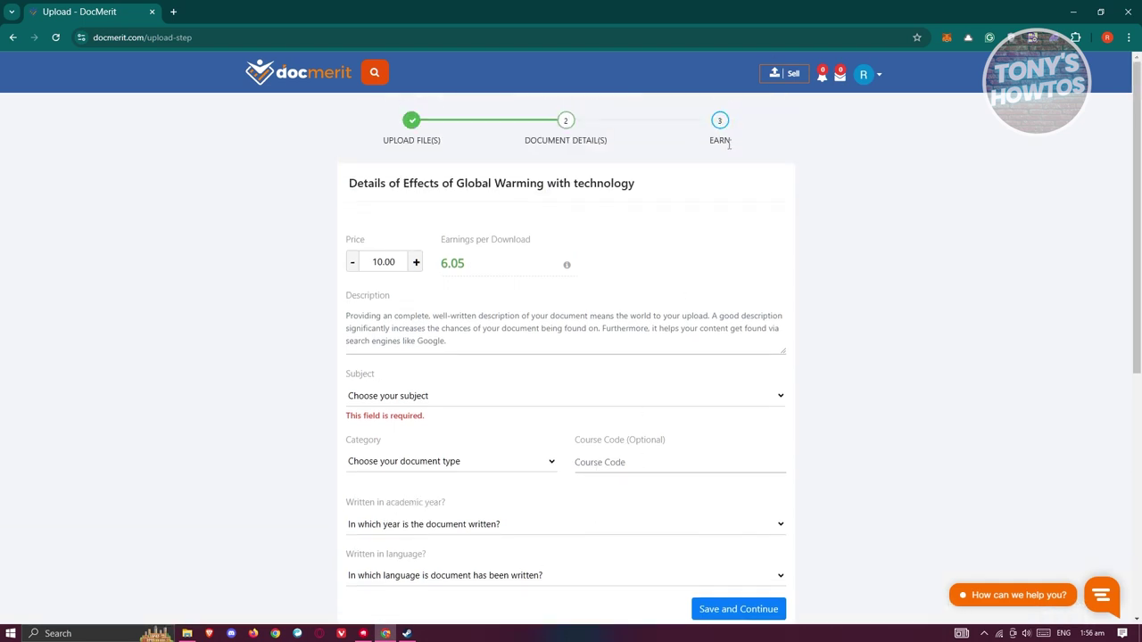
scroll(437, 394, down, 3)
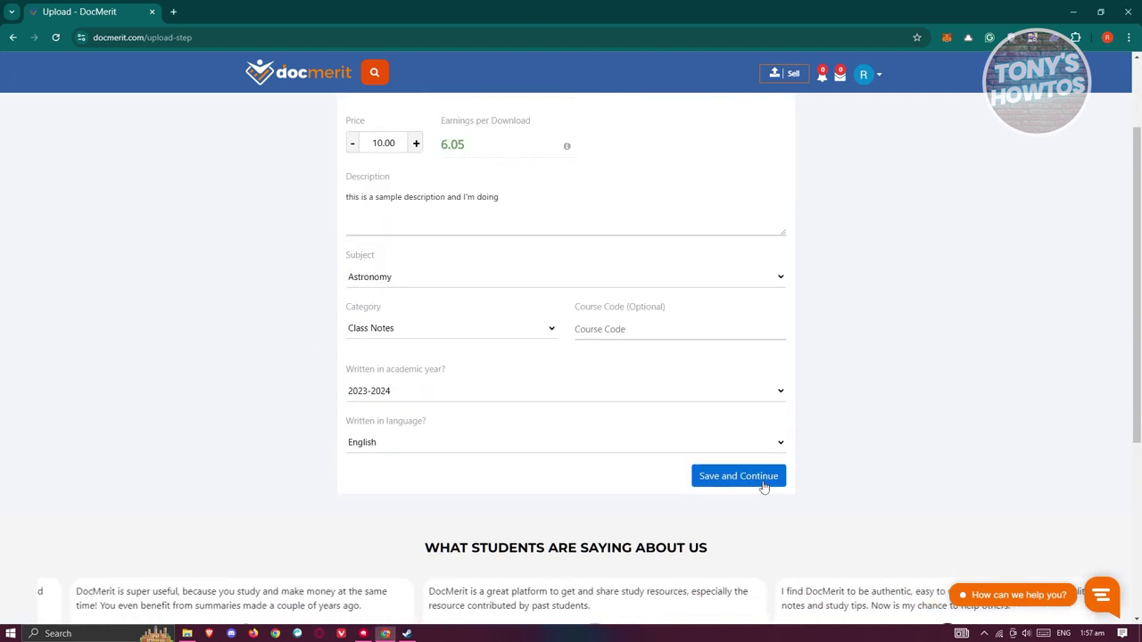
Submit the document details and review the 'Your Document is Uploaded!' confirmation about 3–5 minute activation
click(761, 485)
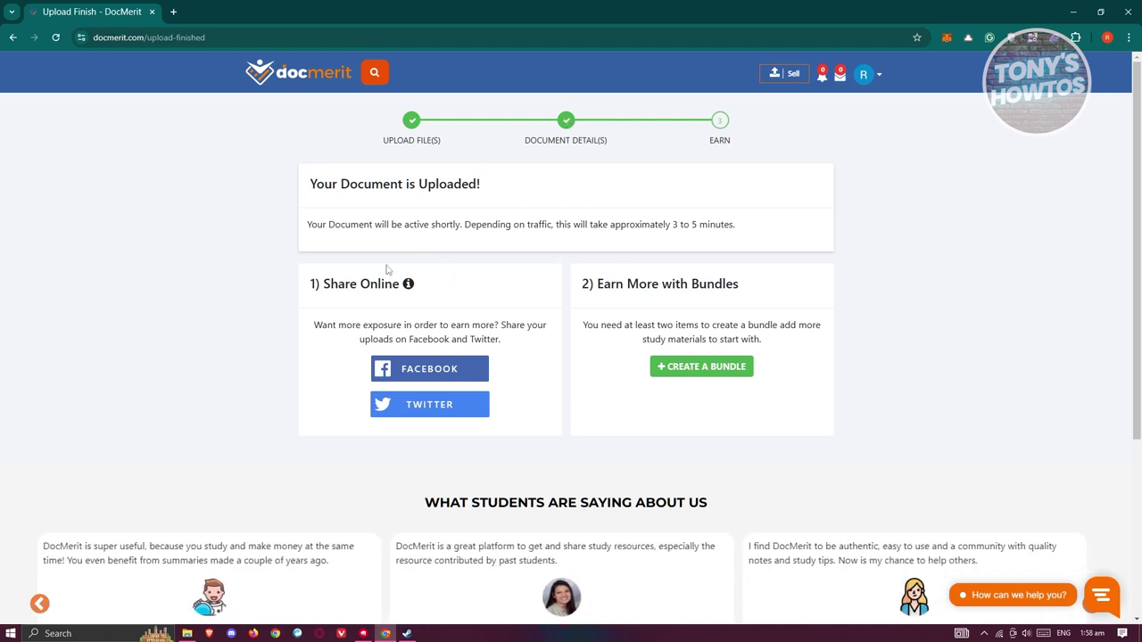
drag(309, 224, 483, 228)
click(511, 226)
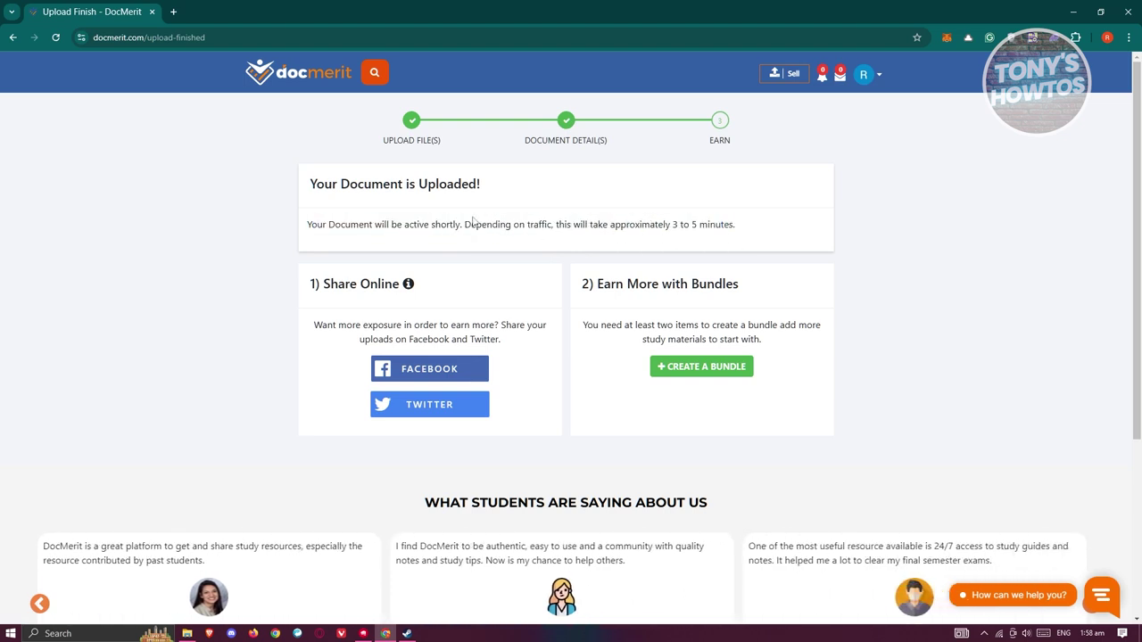
drag(465, 225, 746, 249)
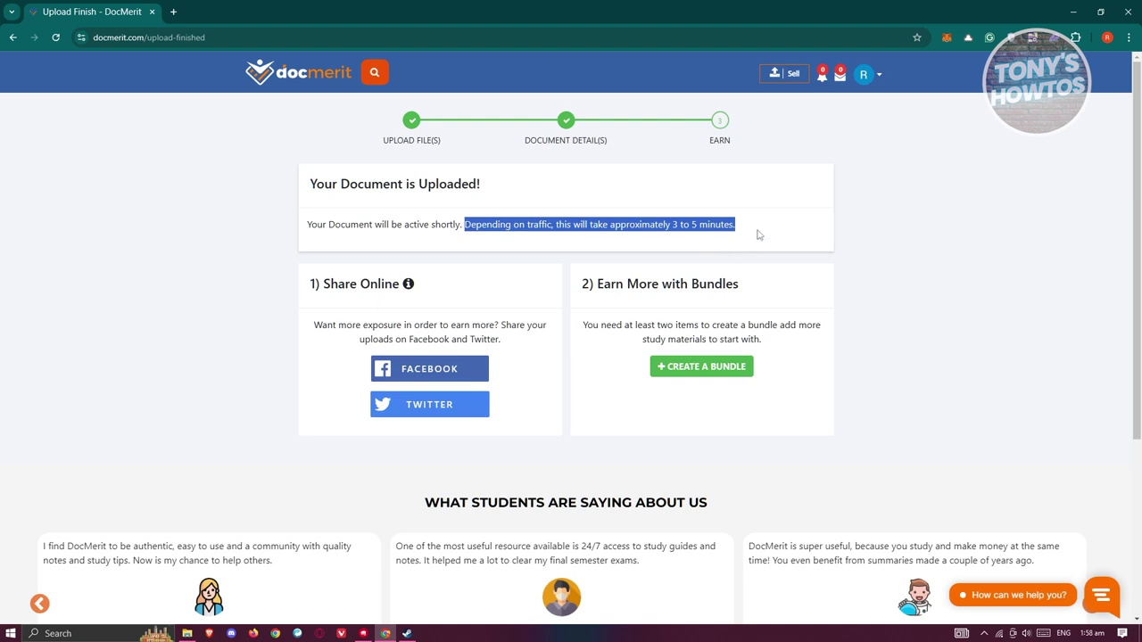
click(828, 228)
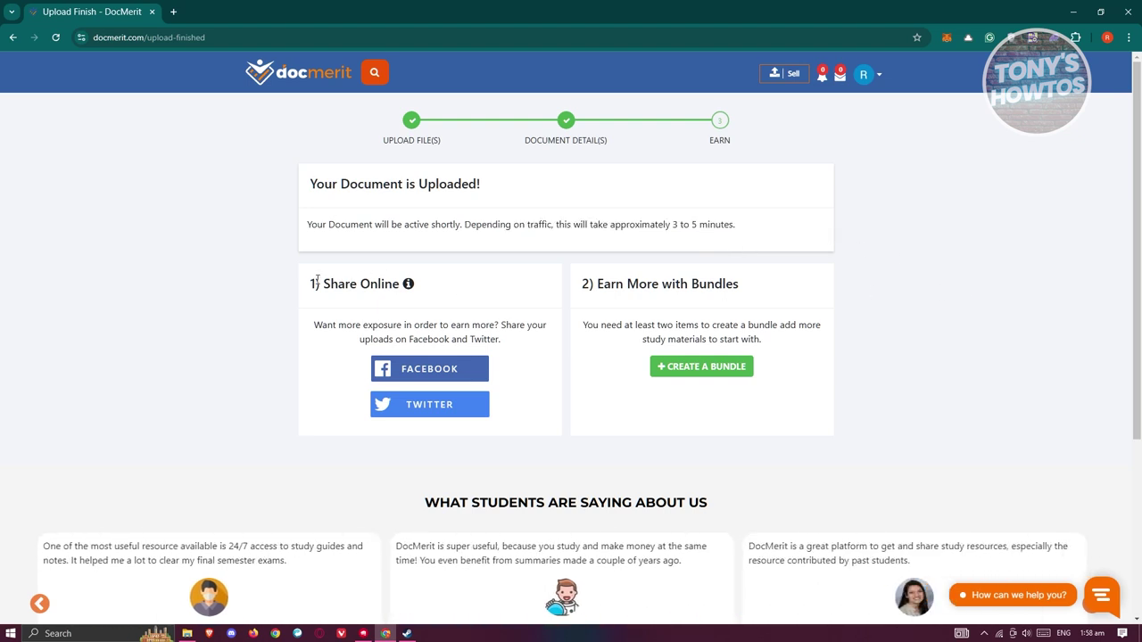
drag(327, 284, 488, 291)
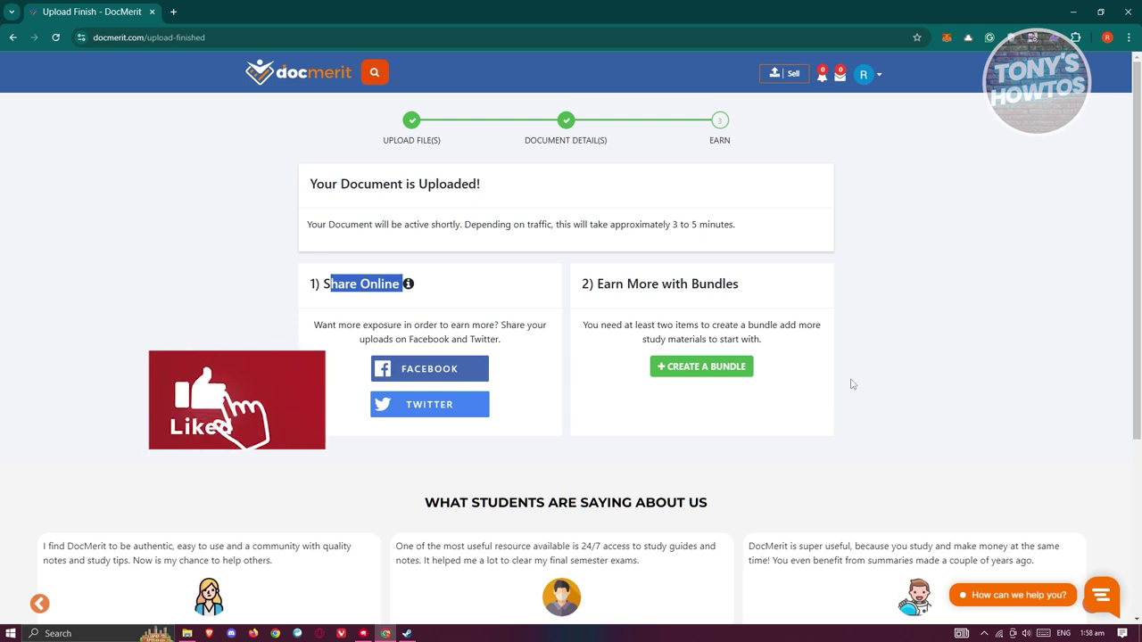
From the Dashboard's Uploads list, edit 'Effects of Global Warming with technology' priced $10.00
click(878, 75)
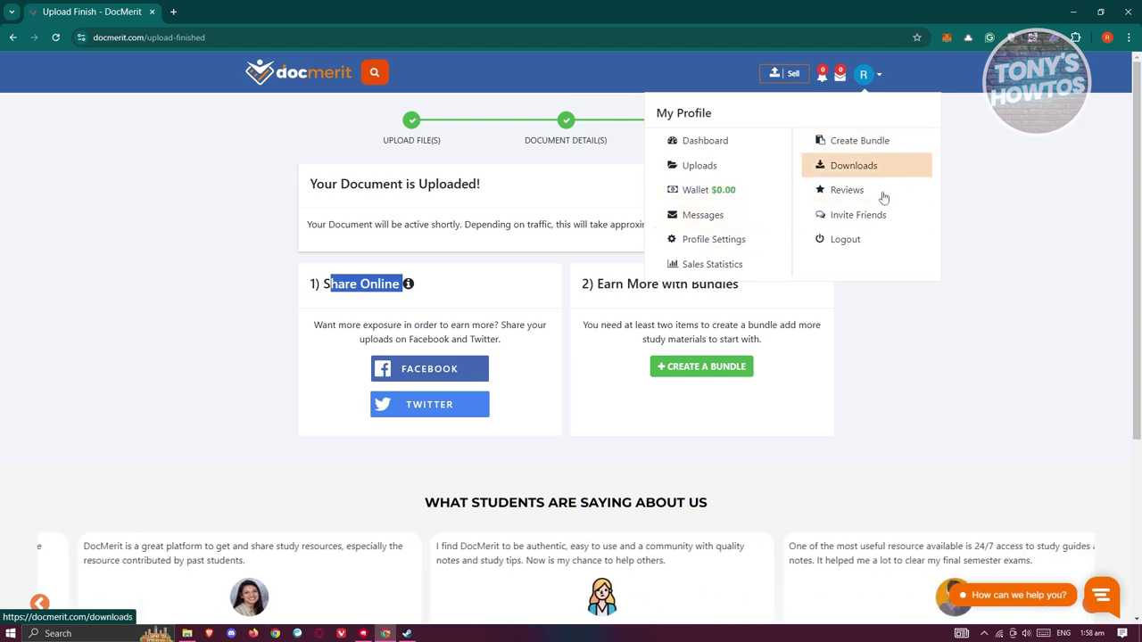
click(729, 155)
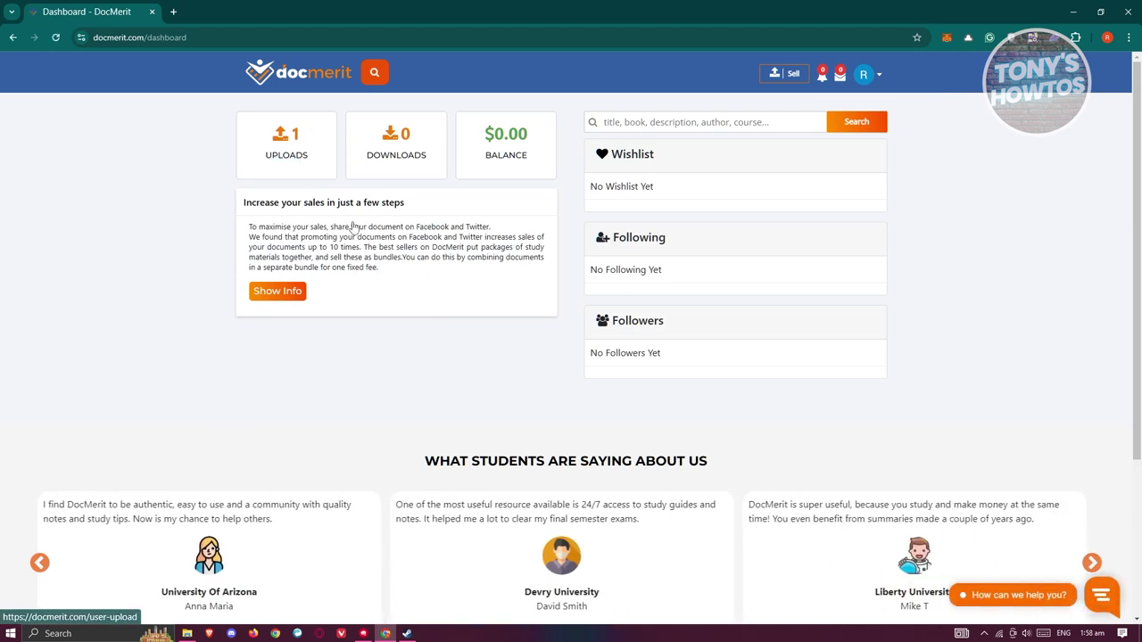
click(296, 163)
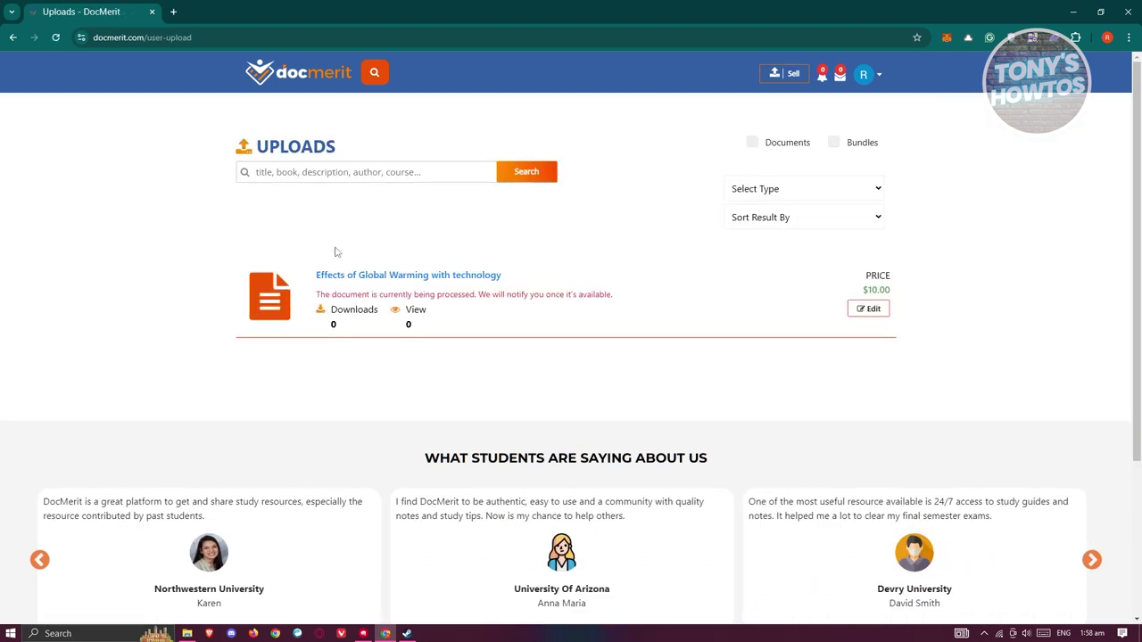
click(874, 313)
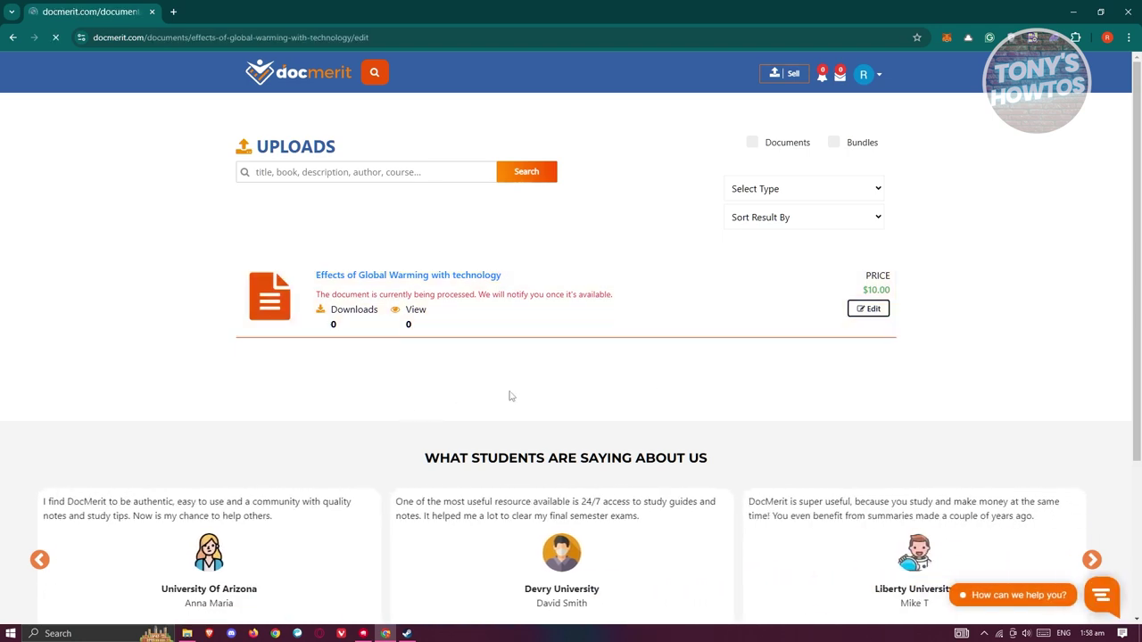
Scroll through the edit page's course, title, 10.00 price and description fields, returning to the top
scroll(704, 265, down, 2)
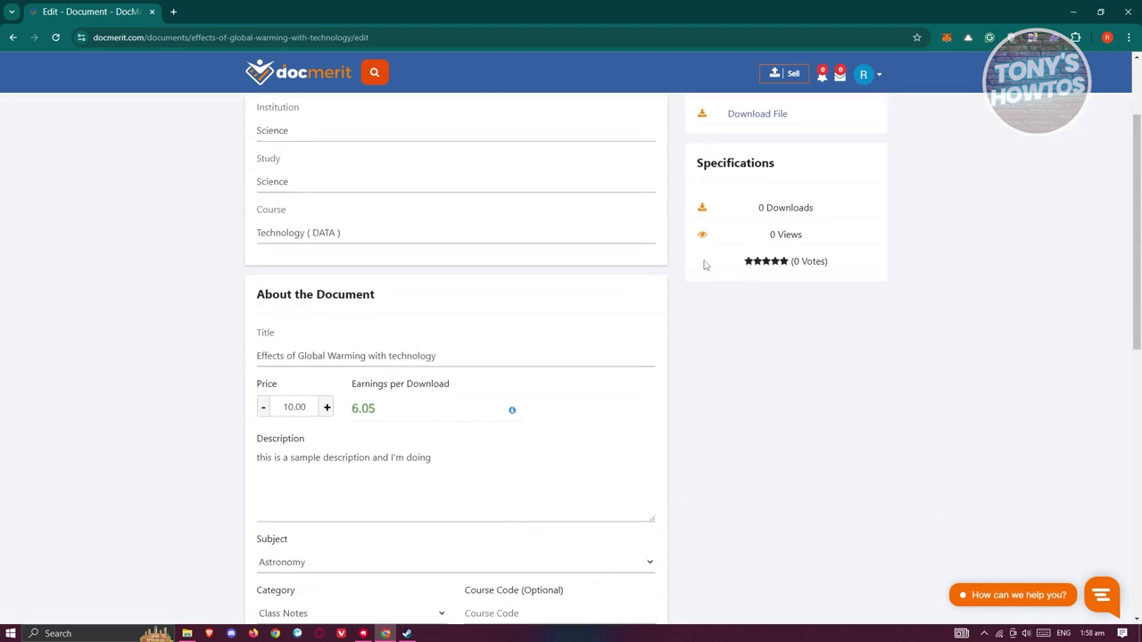
scroll(704, 264, up, 2)
scroll(759, 250, down, 4)
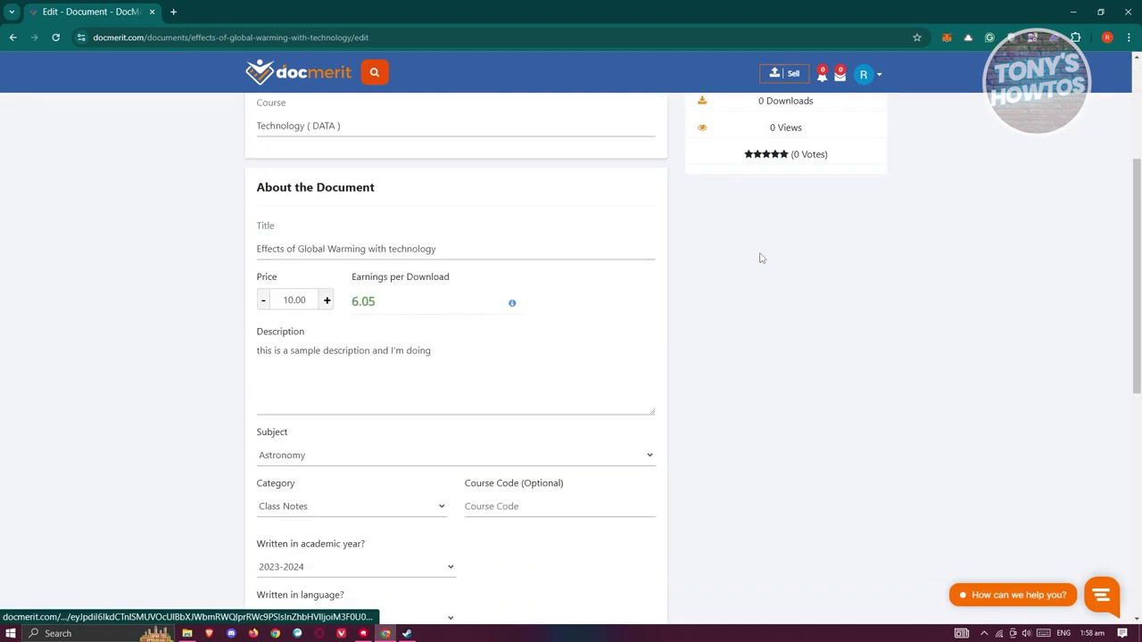
scroll(762, 258, down, 5)
scroll(762, 258, up, 7)
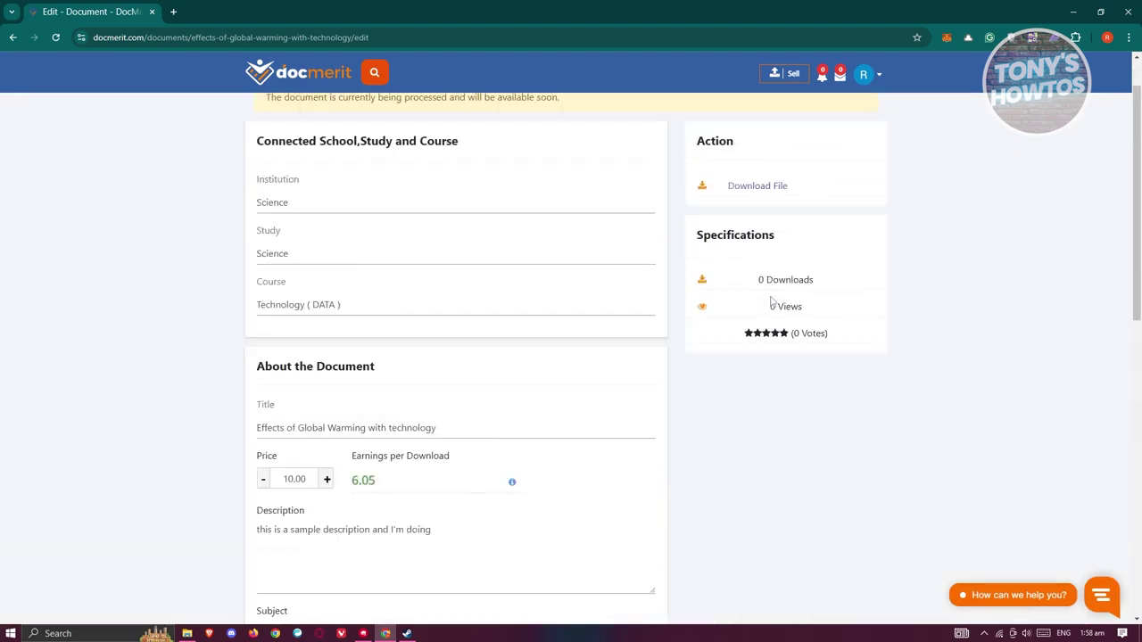
scroll(772, 303, up, 1)
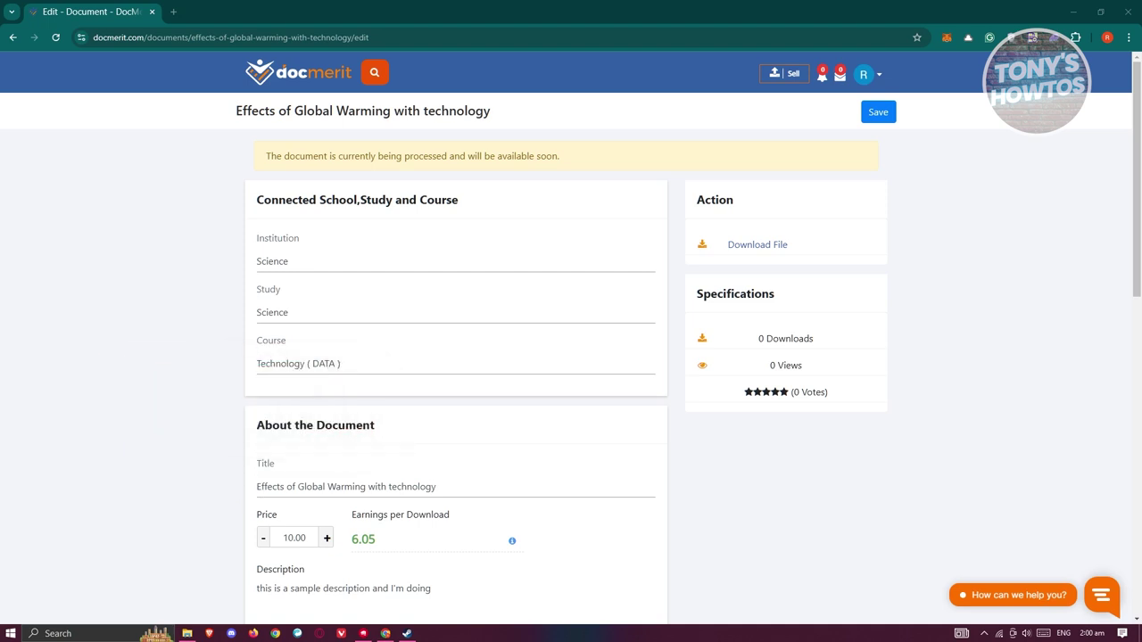
scroll(208, 398, down, 2)
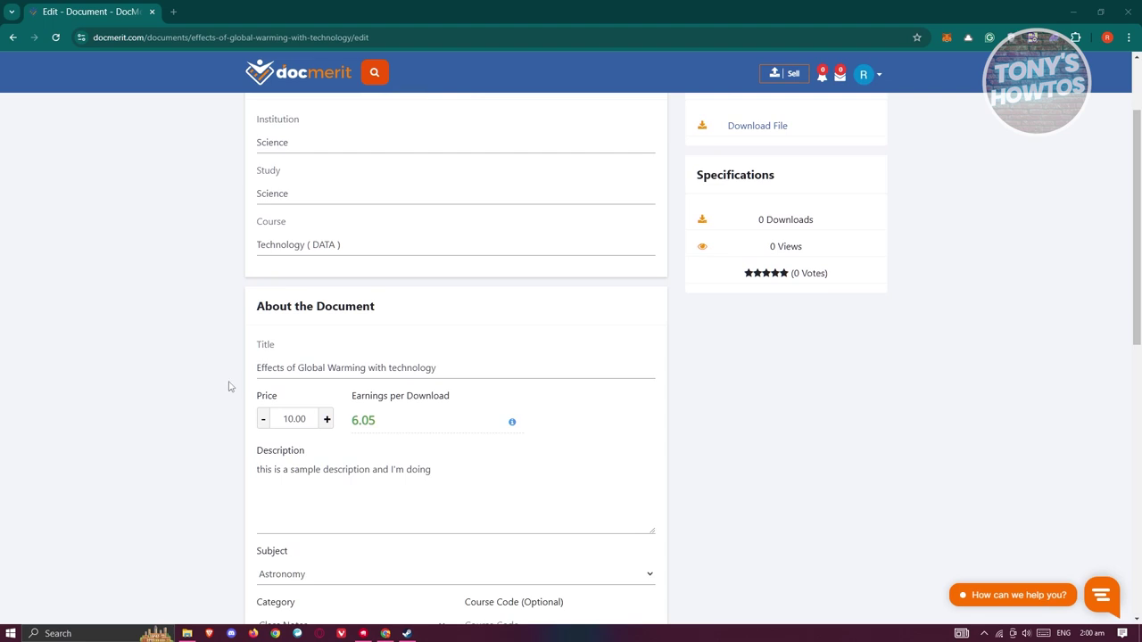
scroll(209, 416, down, 2)
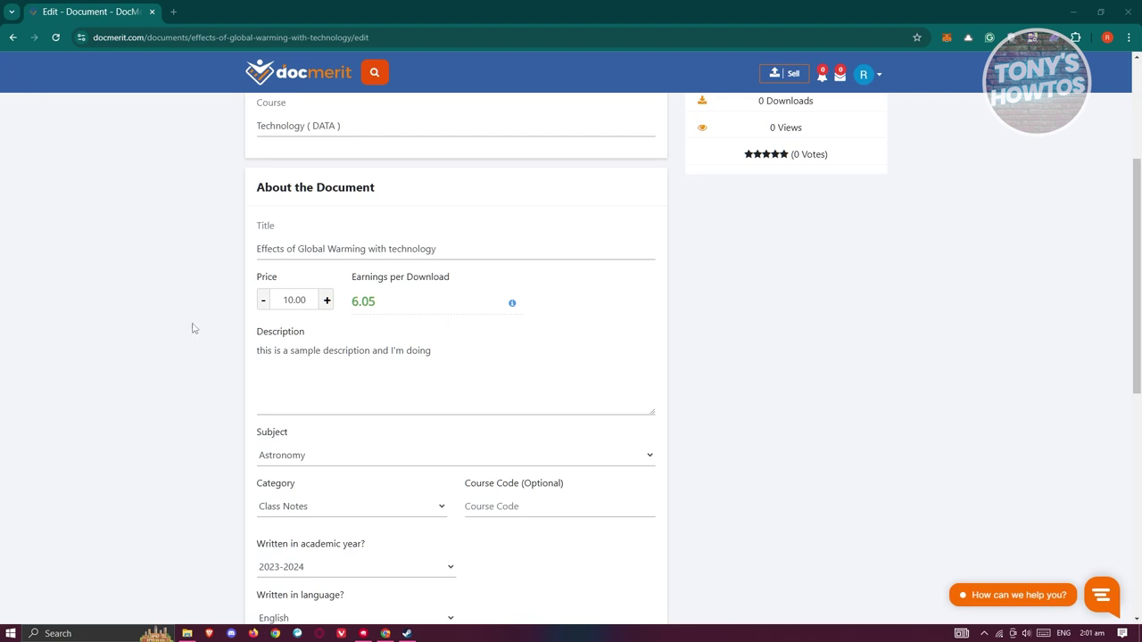
scroll(214, 329, up, 1)
scroll(212, 330, up, 3)
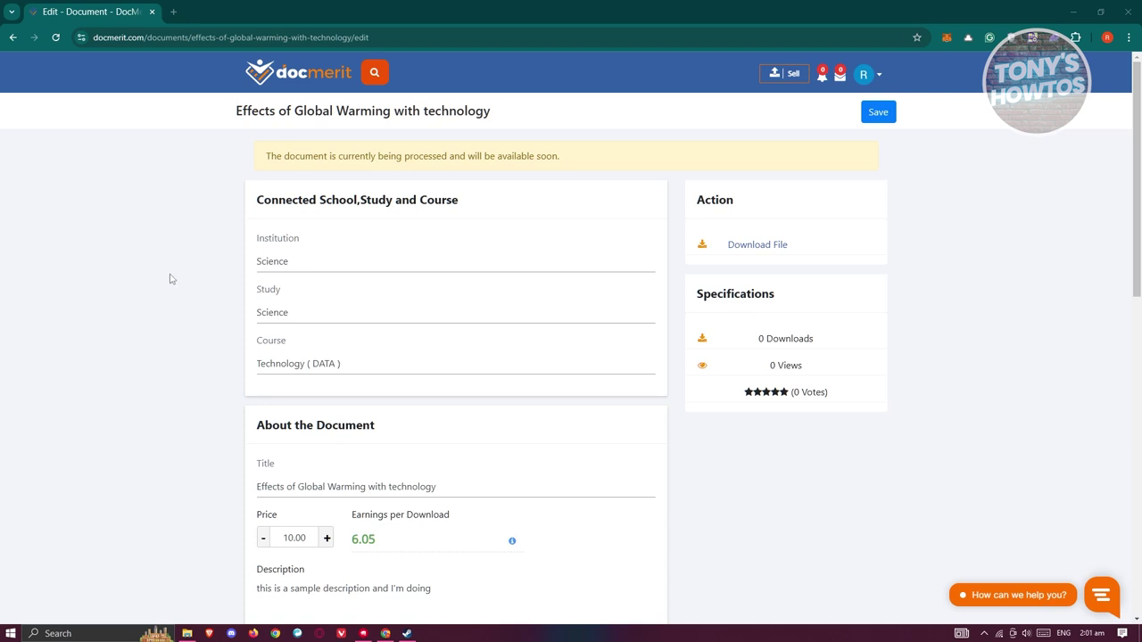